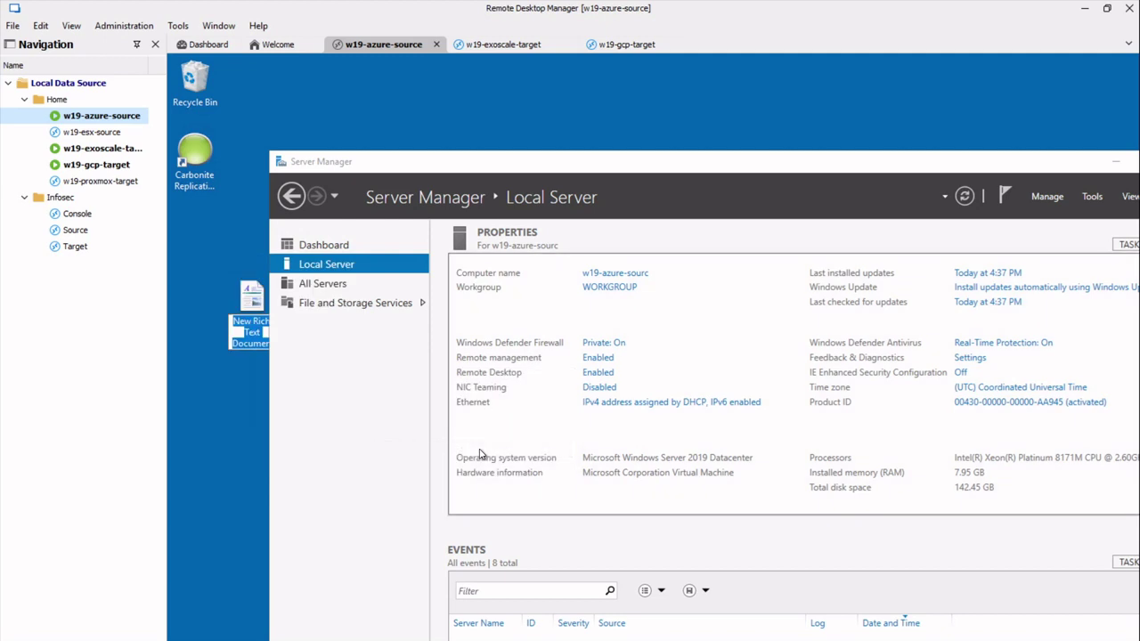
Name the new document Andy and move it higher on the desktop.
text(Andy)
key(Return)
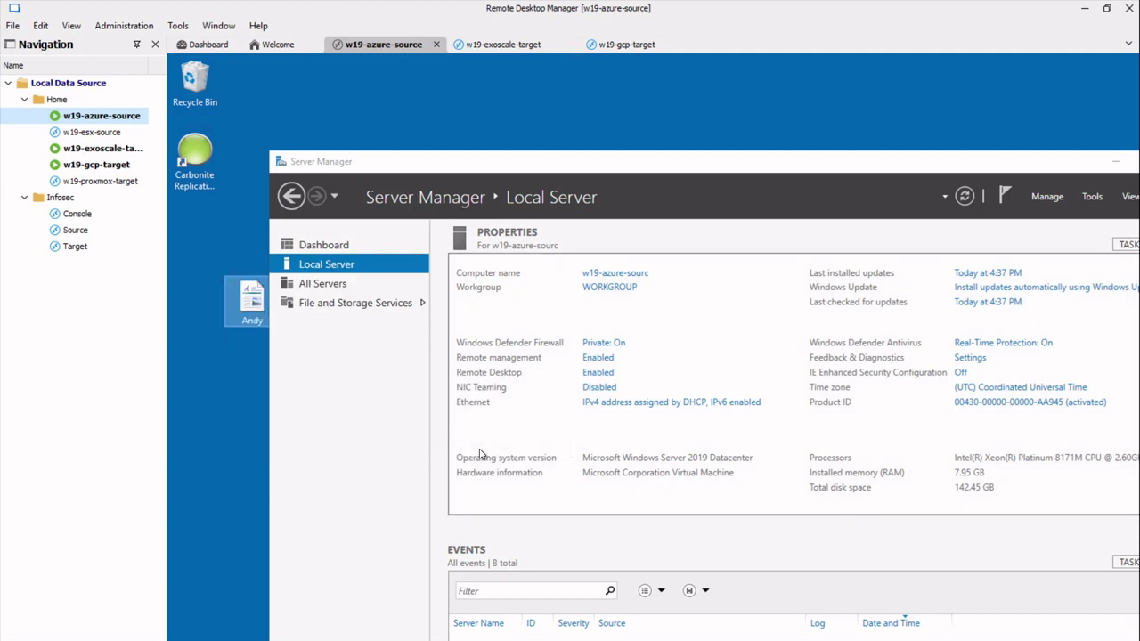
drag(240, 303, 194, 249)
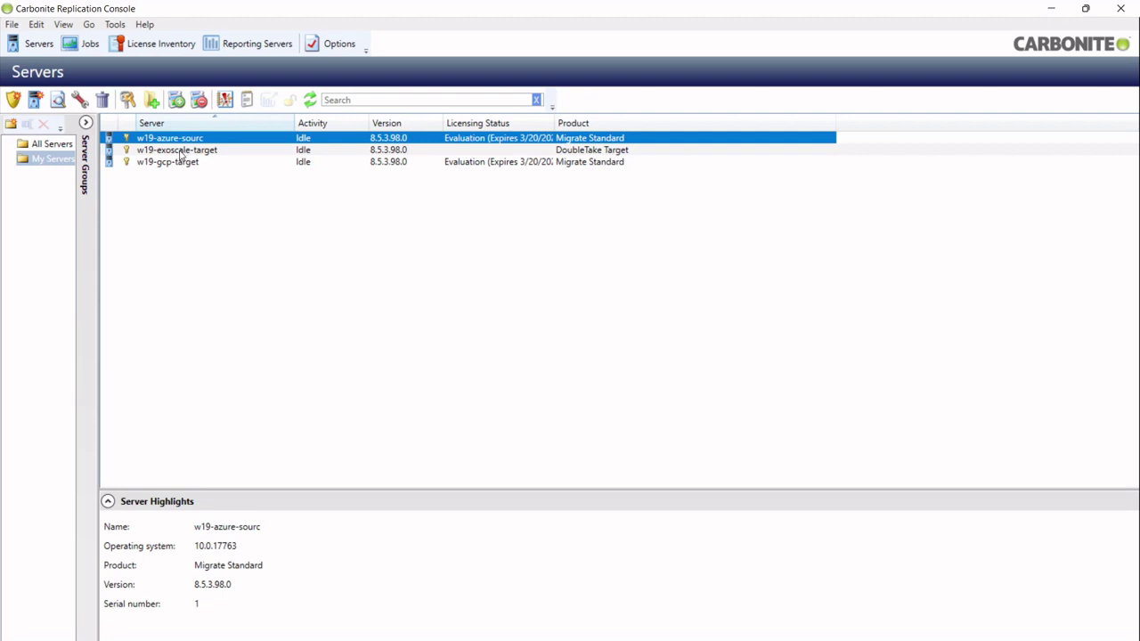
Choose Migrate from the w19-azure-sourc server's context menu.
right_click(194, 143)
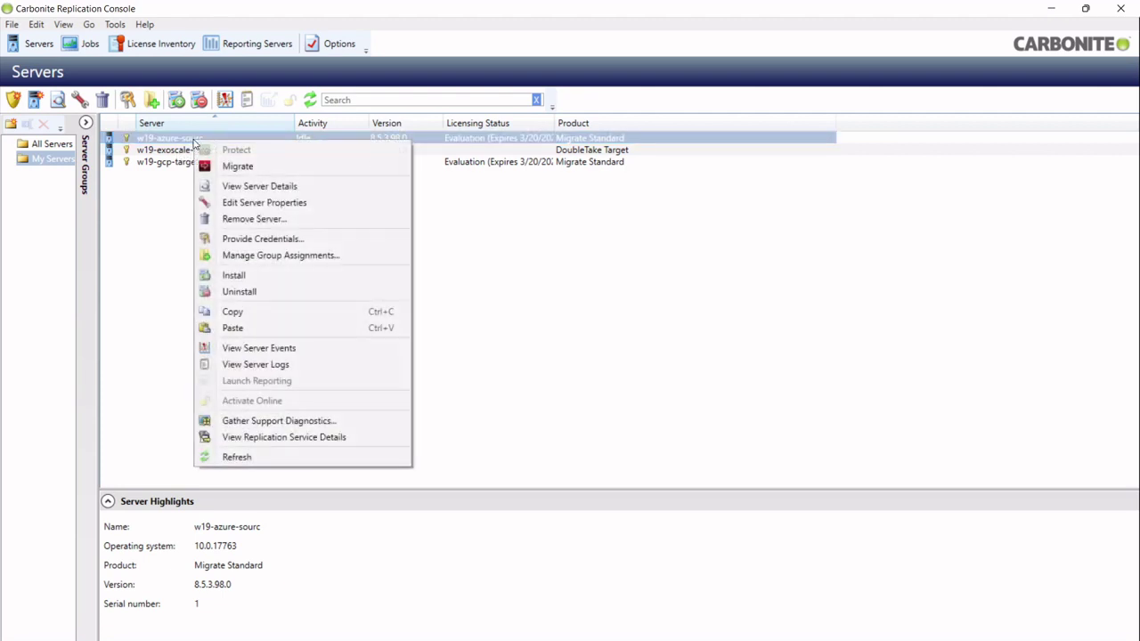
click(223, 170)
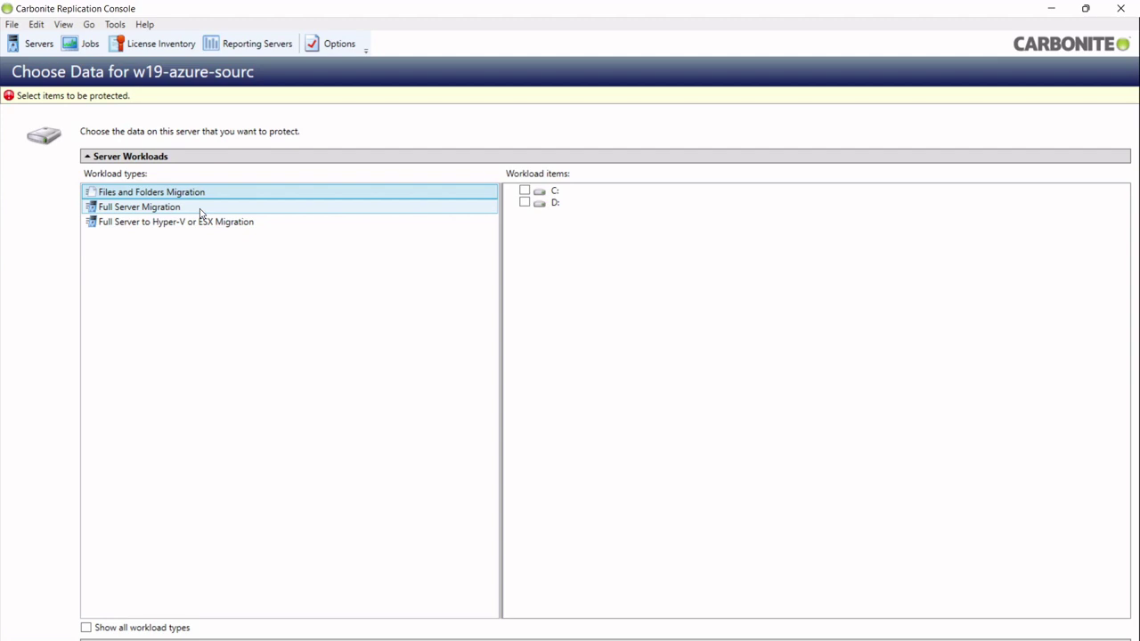
Select Full Server Migration with only the C: volume checked and continue.
click(198, 210)
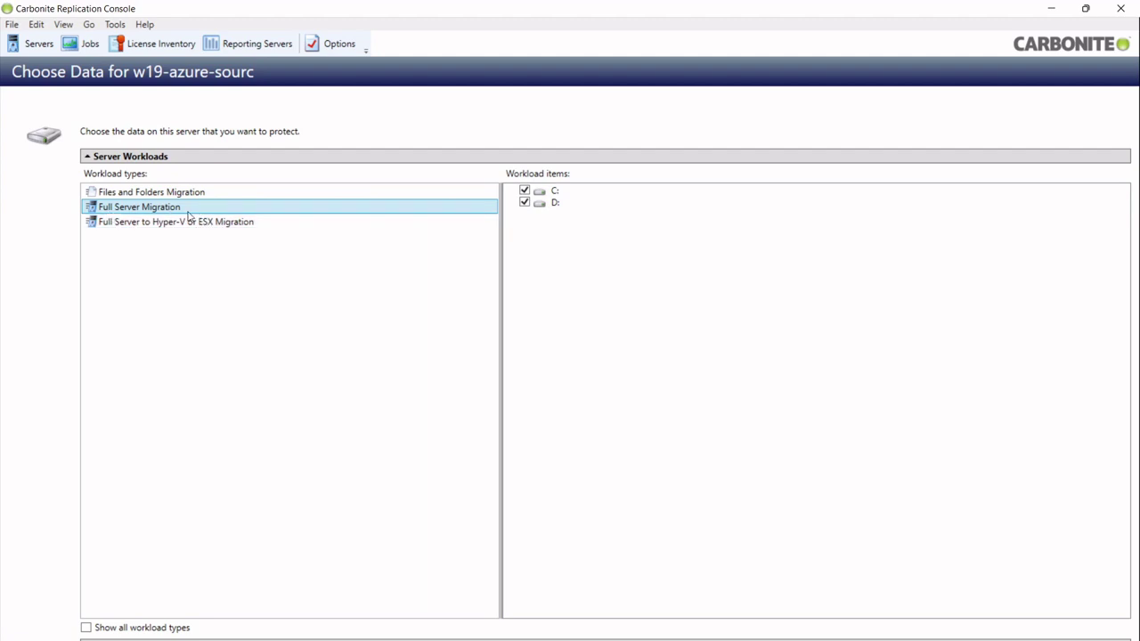
click(525, 202)
click(526, 203)
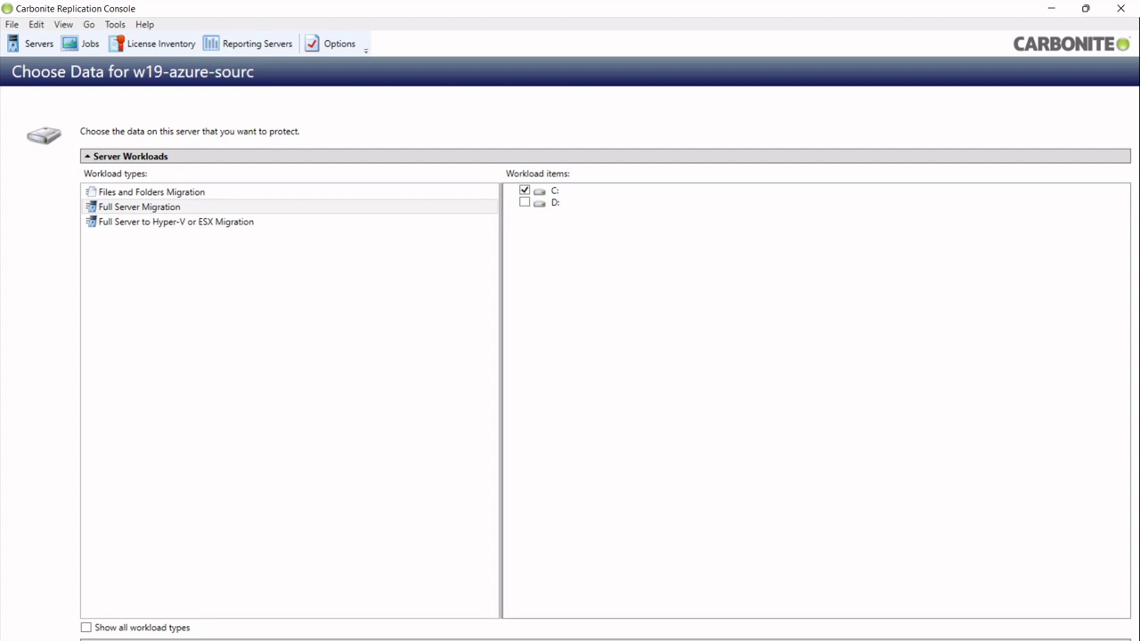
click(963, 639)
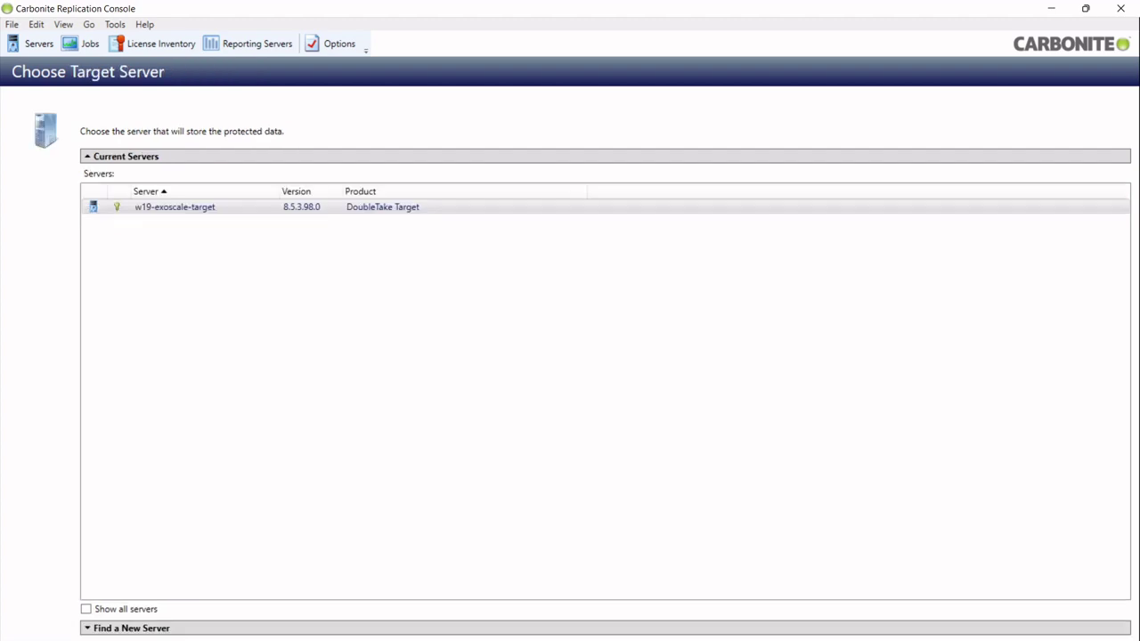
Pick w19-exoscale-target under Current Servers as the target and continue.
click(170, 210)
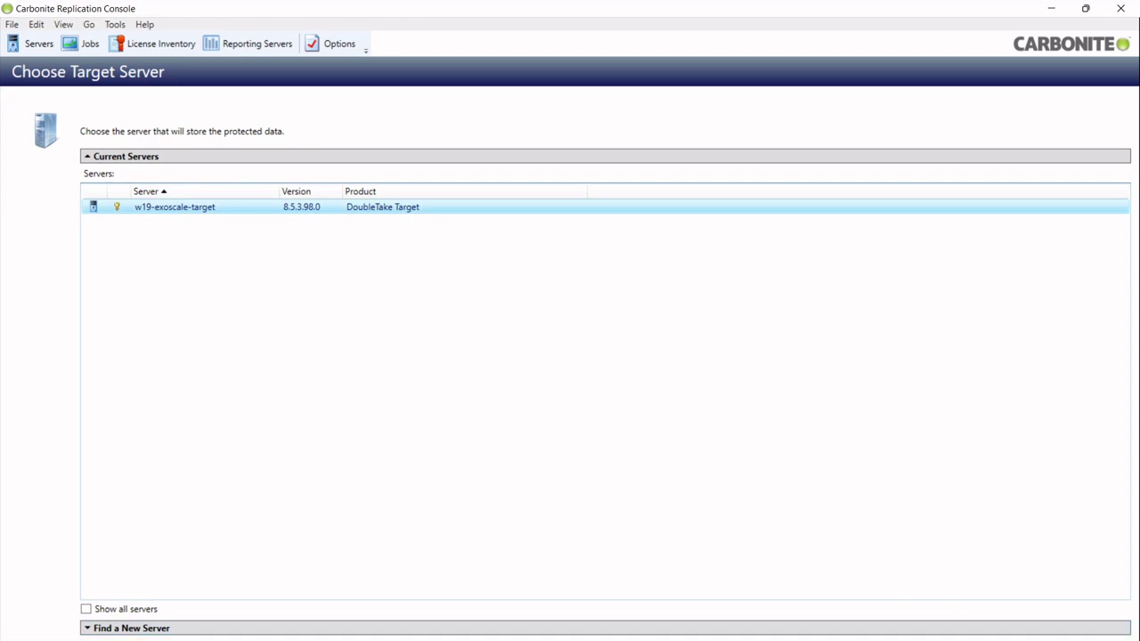
click(964, 639)
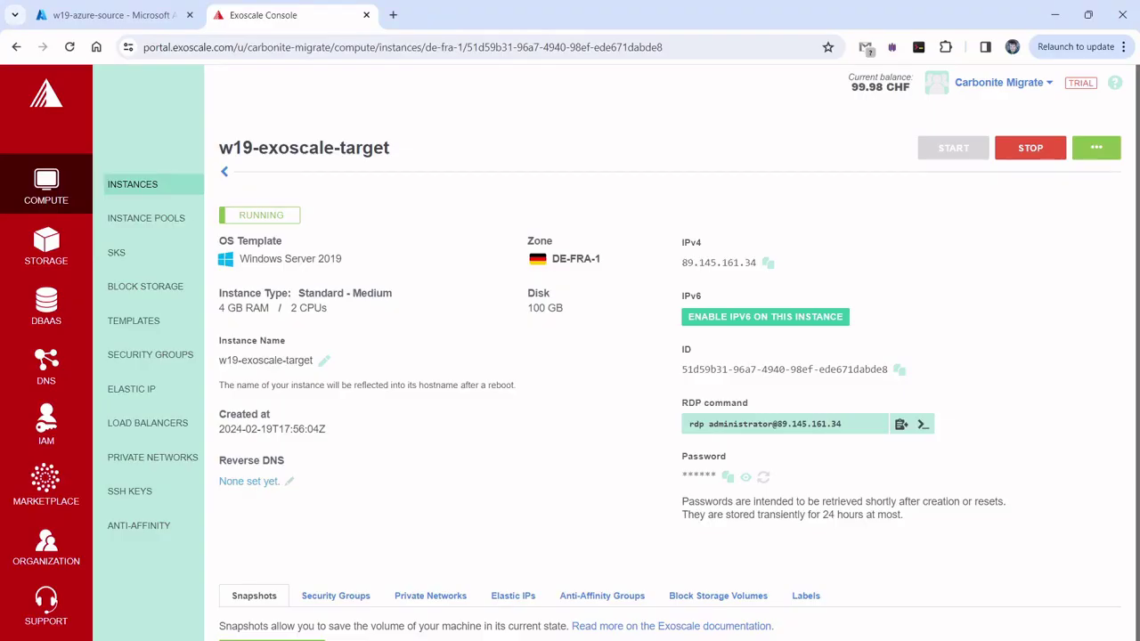
Bring up the Azure portal overview of the w19-azure-source virtual machine.
click(133, 16)
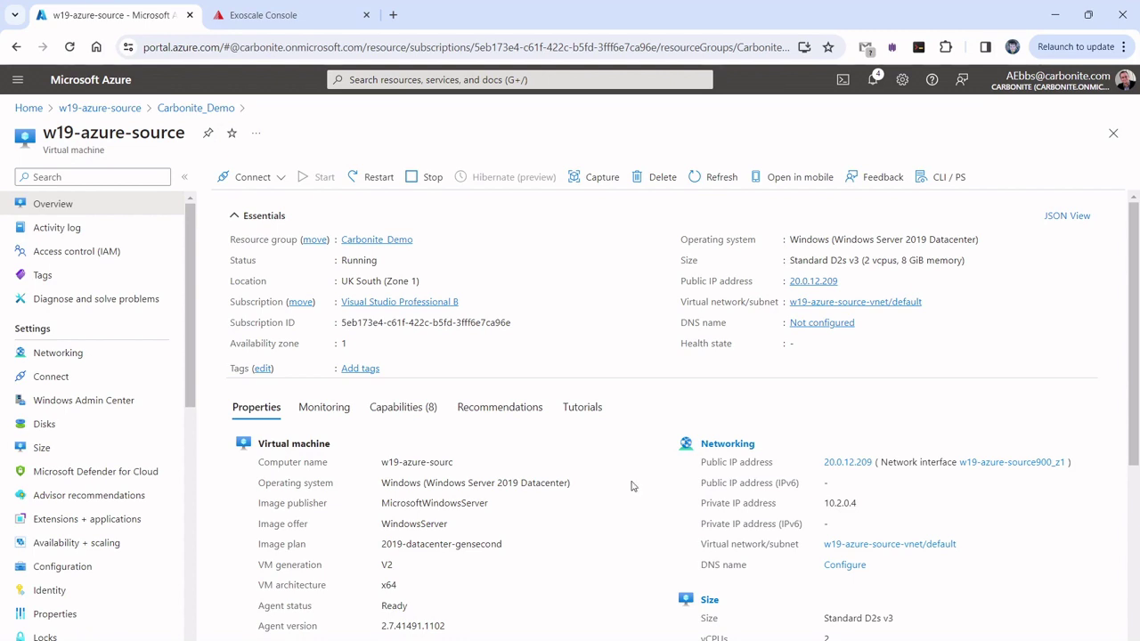
Return to the Exoscale Console page for w19-exoscale-target.
click(259, 19)
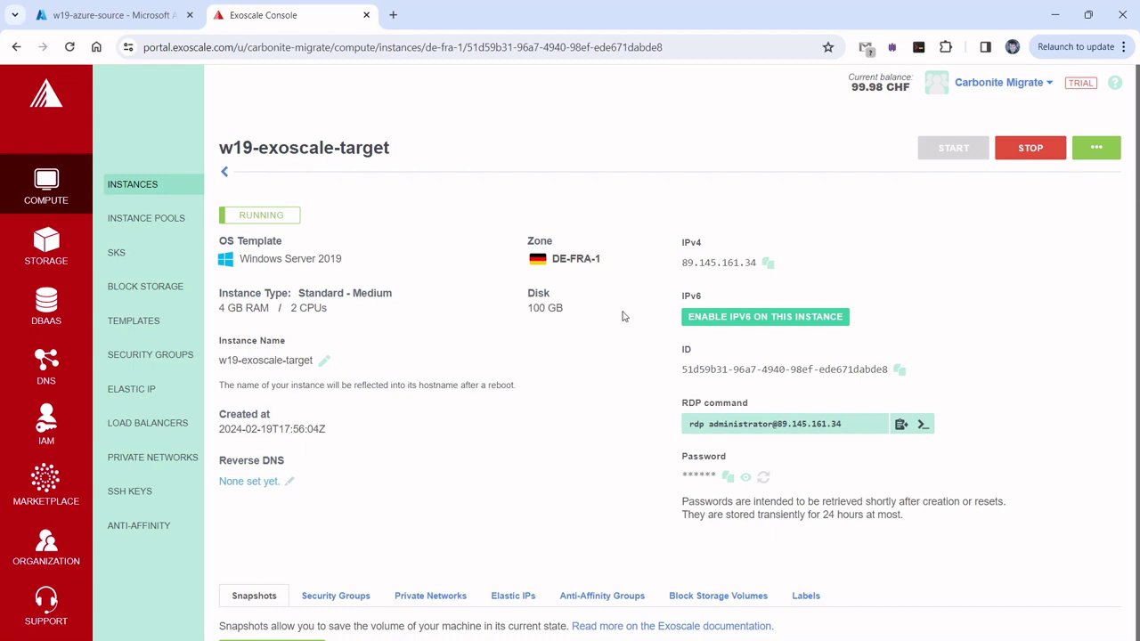
Scroll down the w19-exoscale-target instance page to review its details.
scroll(453, 422, down, 1)
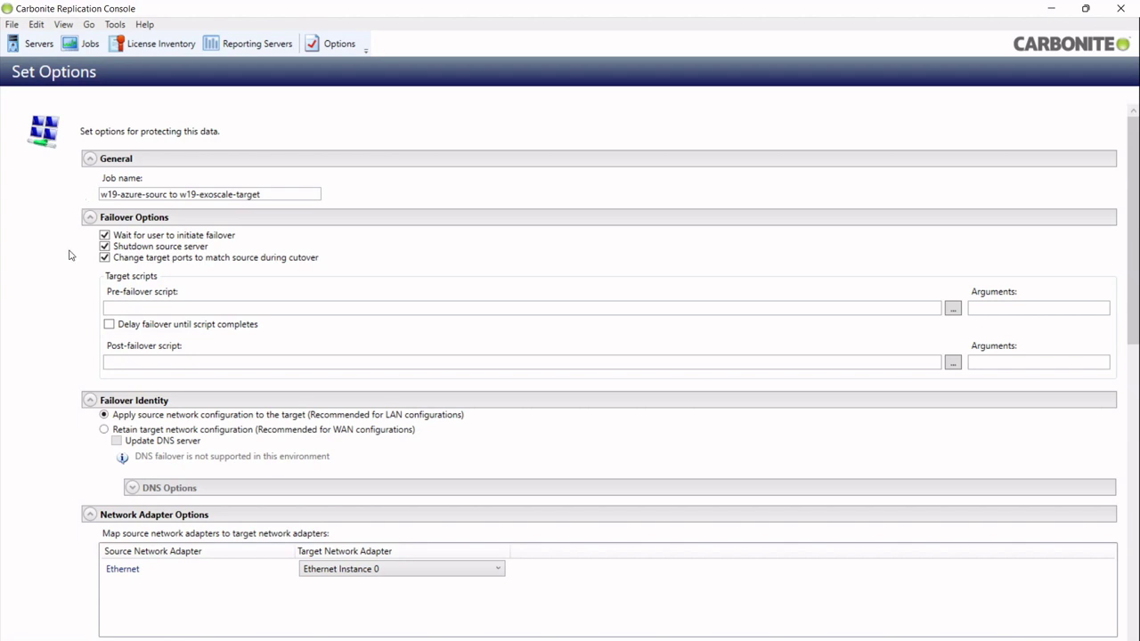
Select Retain target network configuration under Failover Identity, briefly checking DNS Options.
click(106, 431)
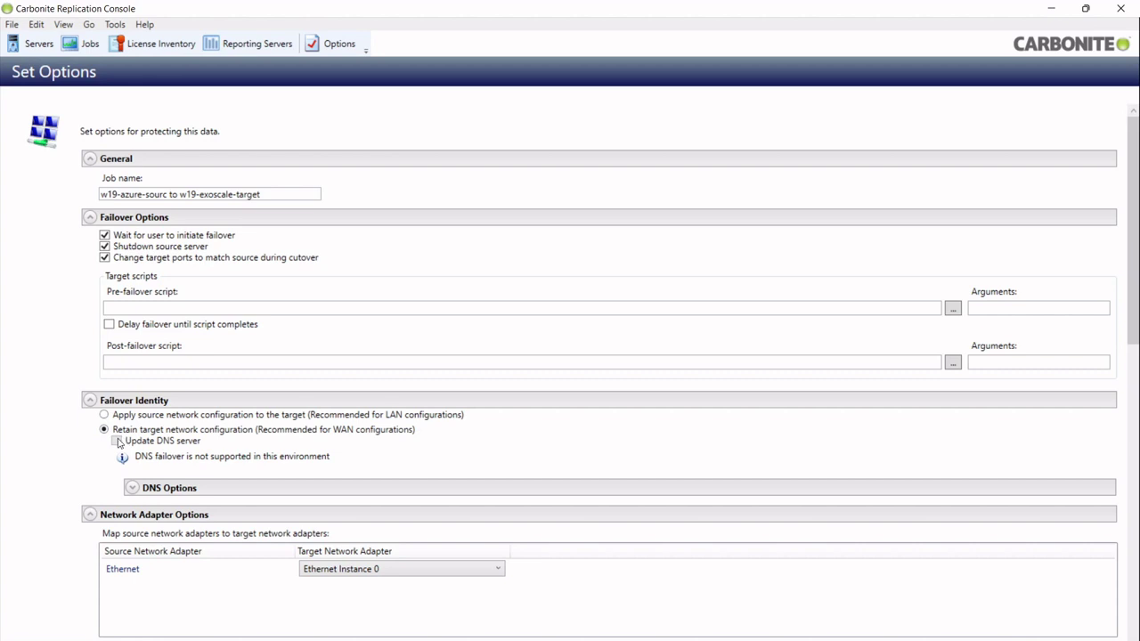
click(127, 493)
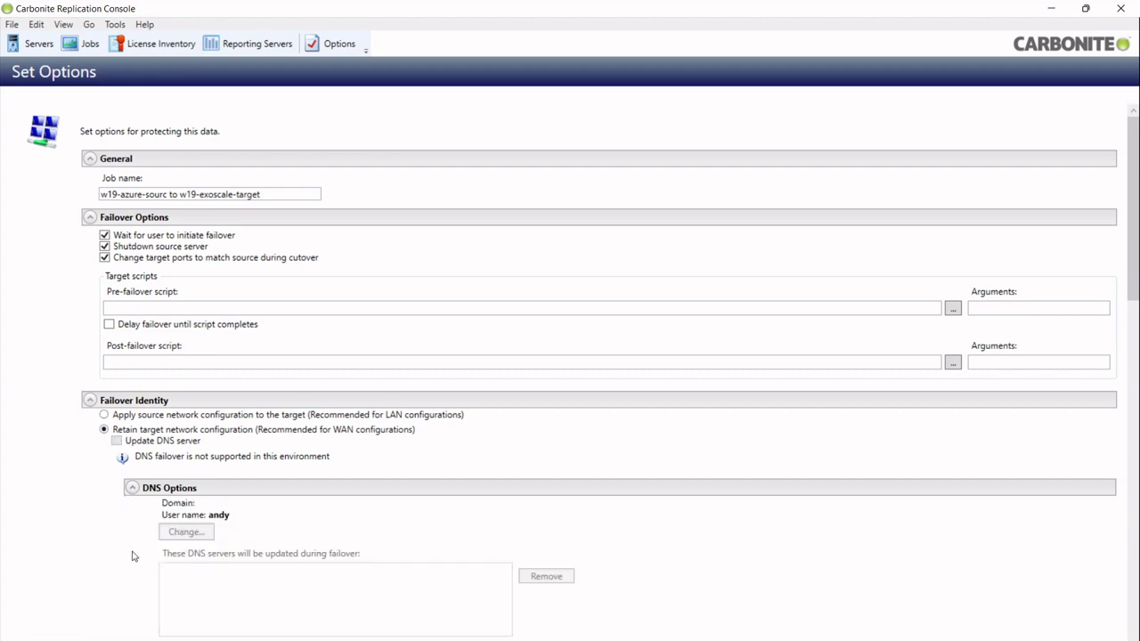
click(130, 488)
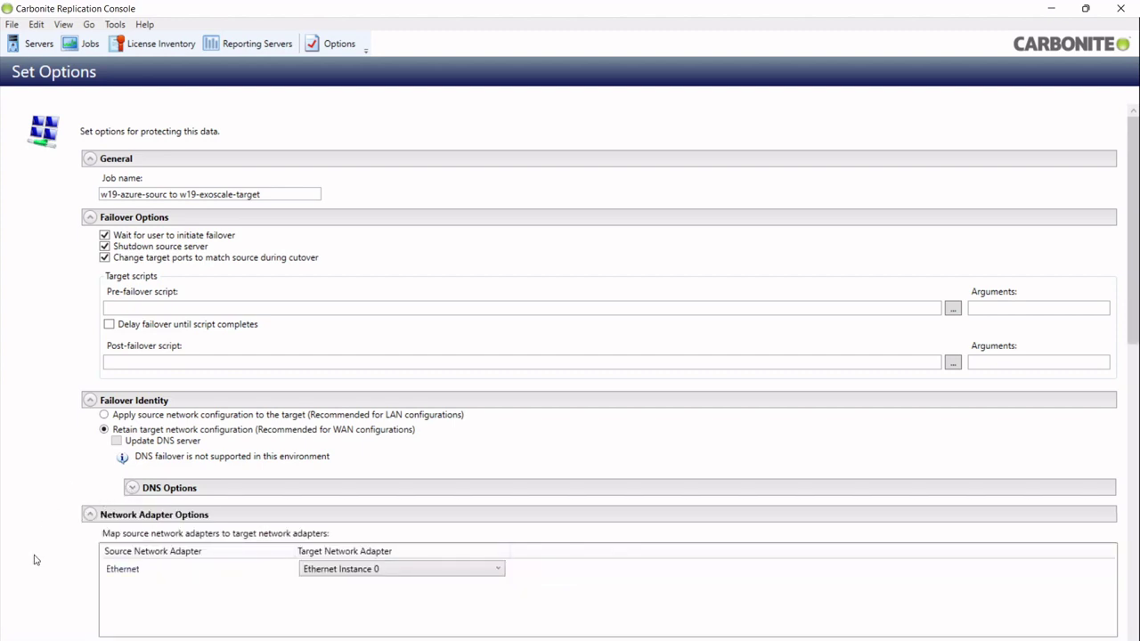
Enable Medium compression and keep Do not limit bandwidth selected for the job.
scroll(39, 556, down, 1)
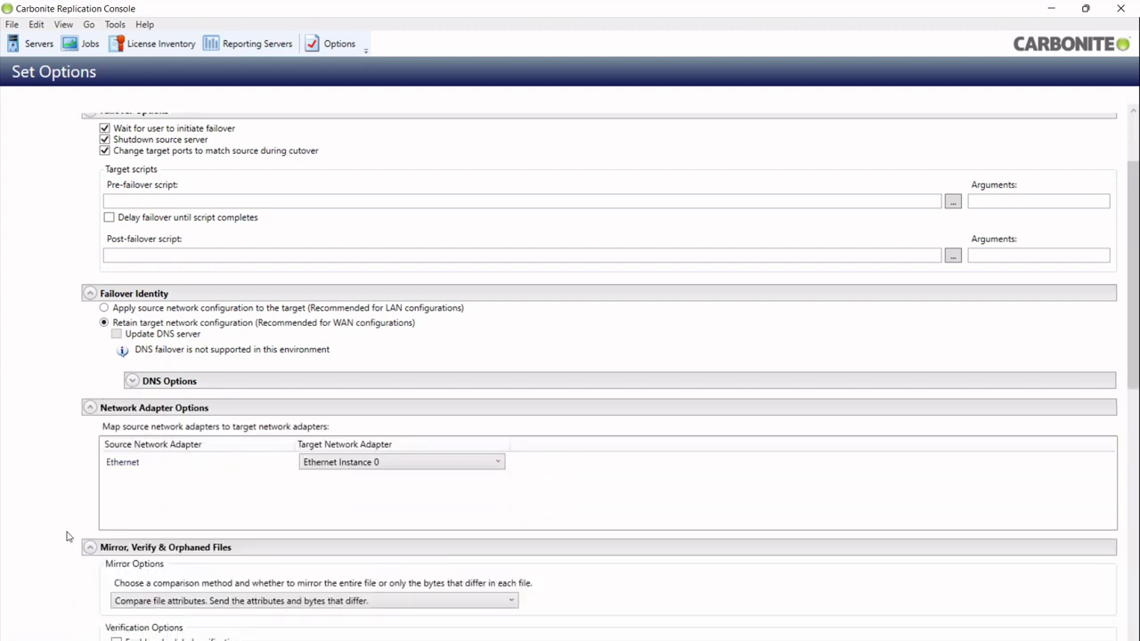
scroll(53, 543, down, 1)
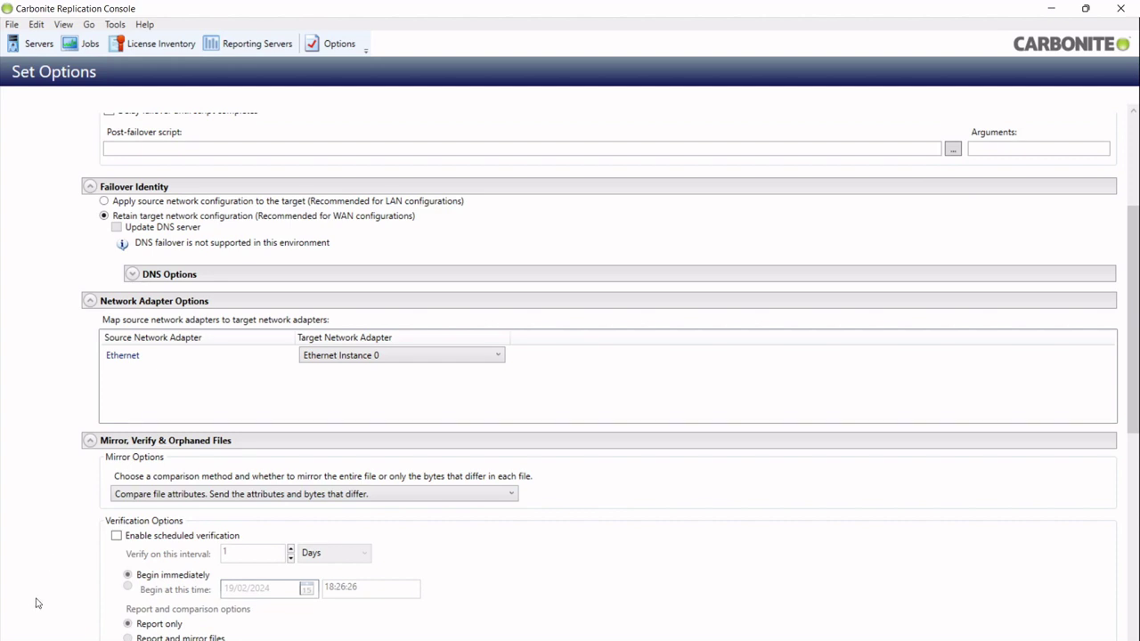
scroll(49, 588, down, 5)
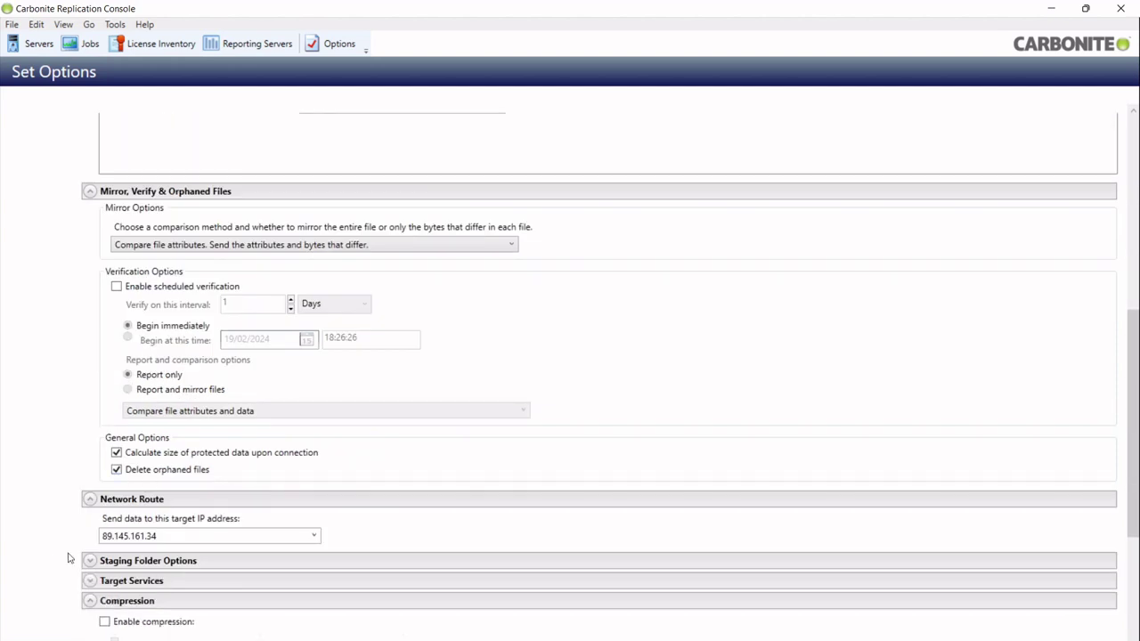
scroll(59, 554, down, 1)
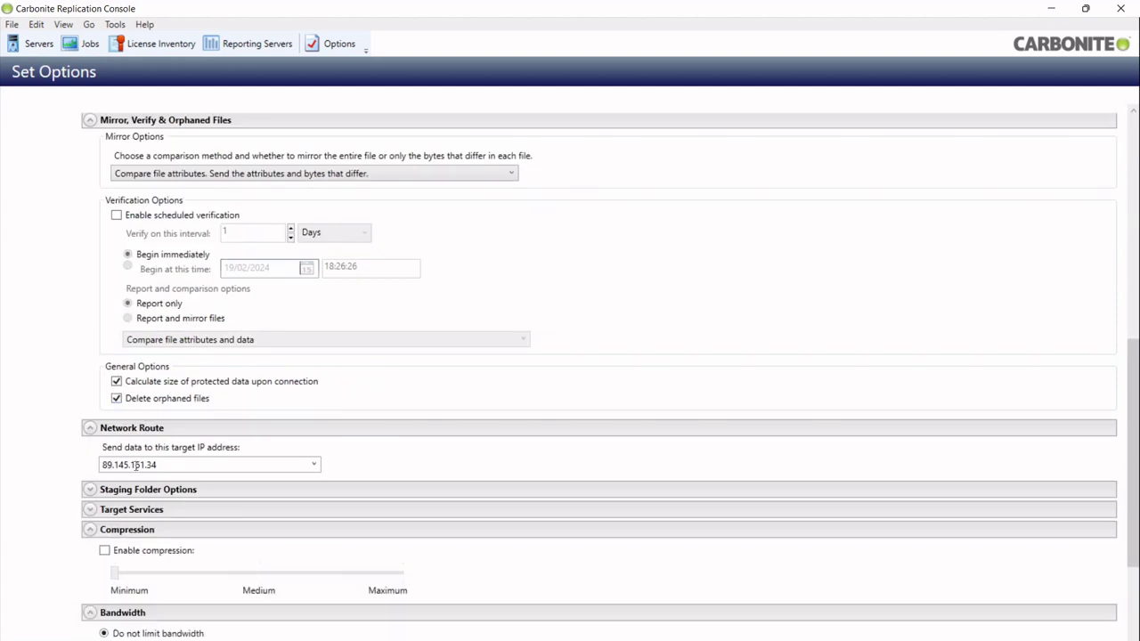
click(105, 551)
click(258, 572)
scroll(58, 619, down, 4)
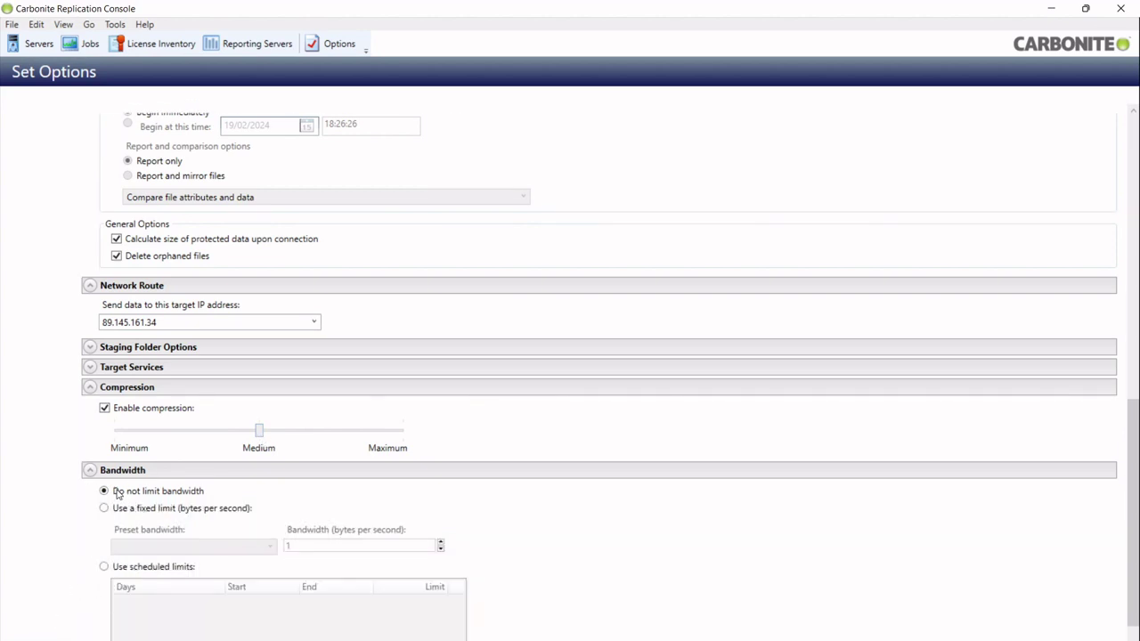
click(121, 569)
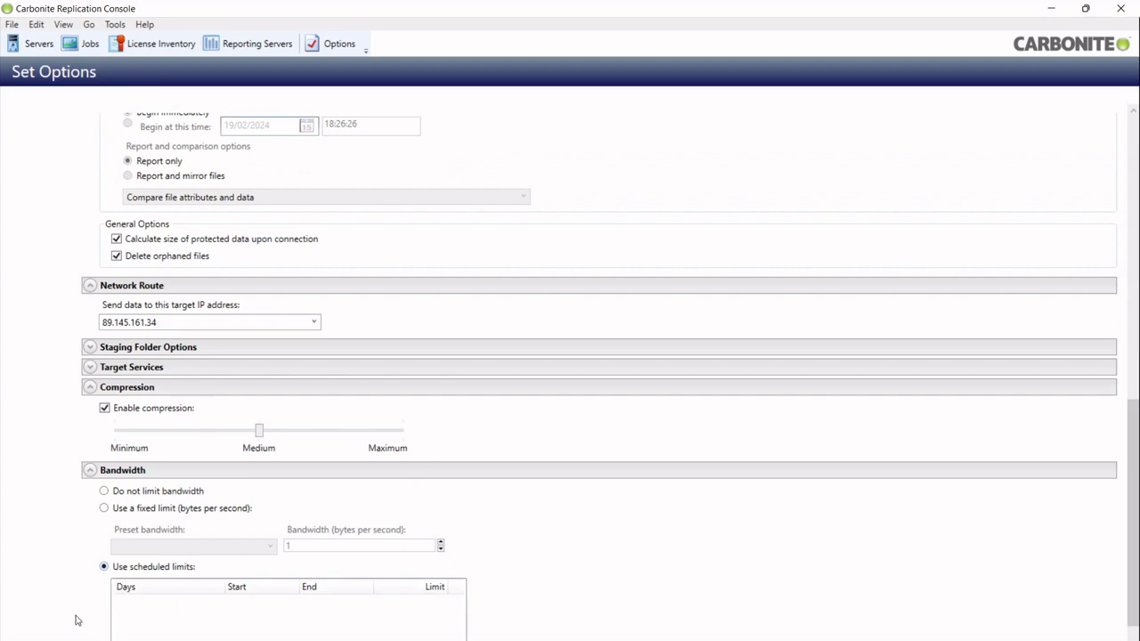
scroll(78, 619, down, 2)
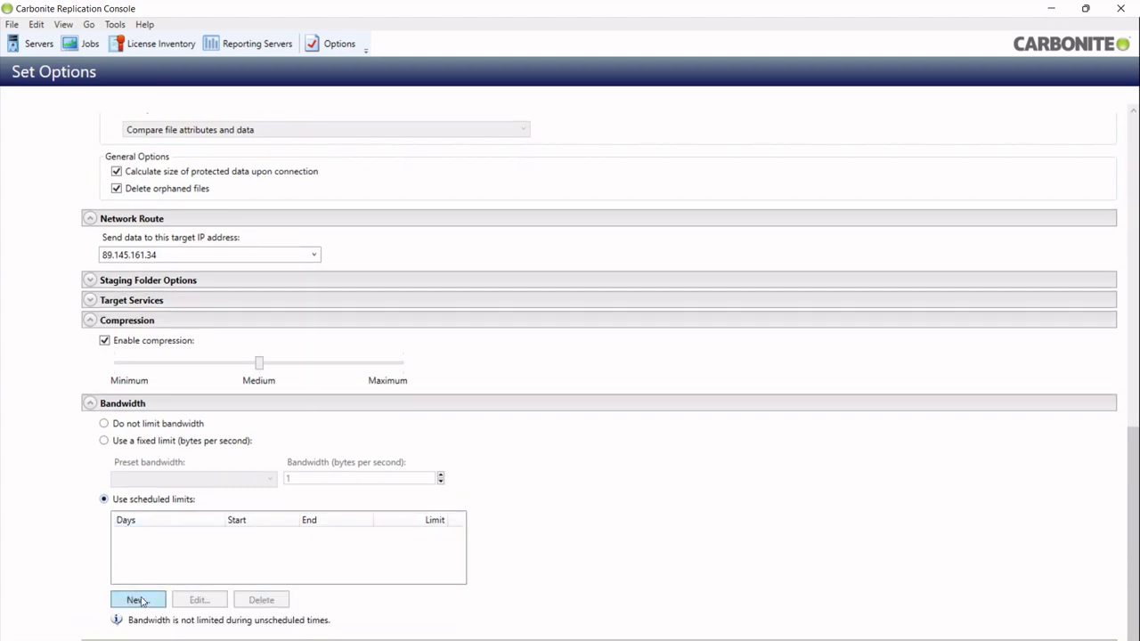
click(105, 424)
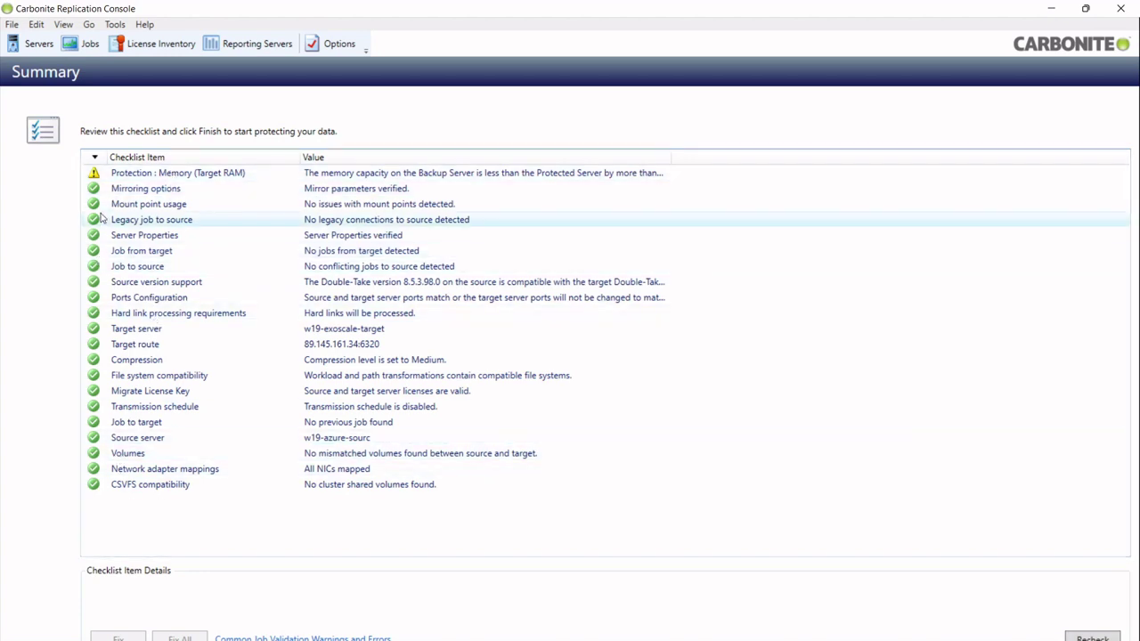
Inspect the Mount point usage check and the Protection : Memory low-memory warning.
click(105, 205)
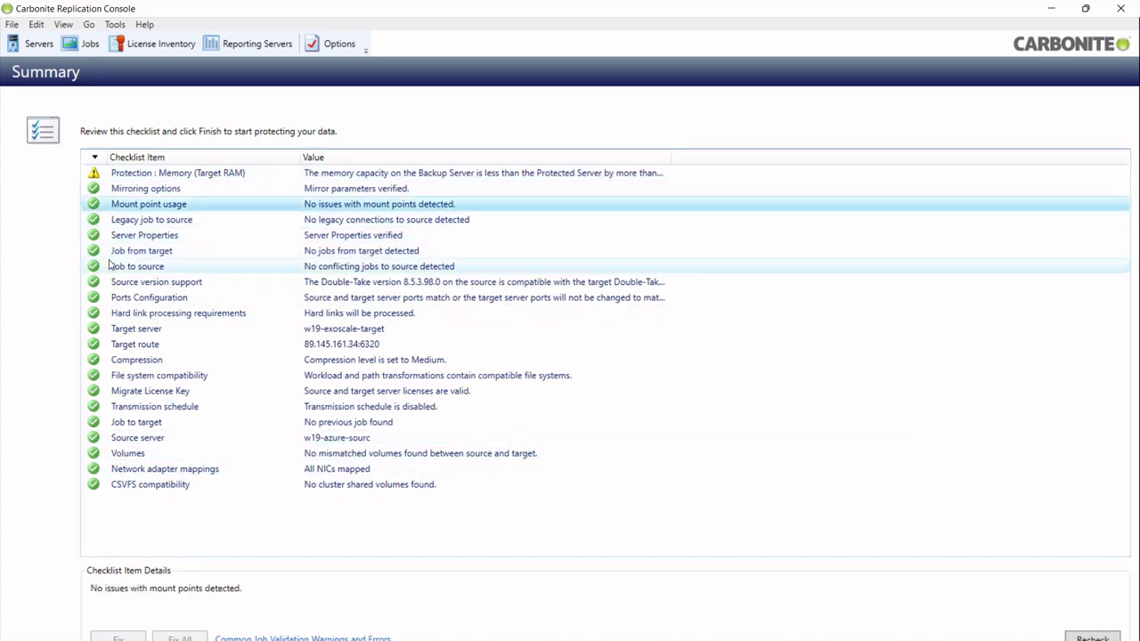
click(129, 176)
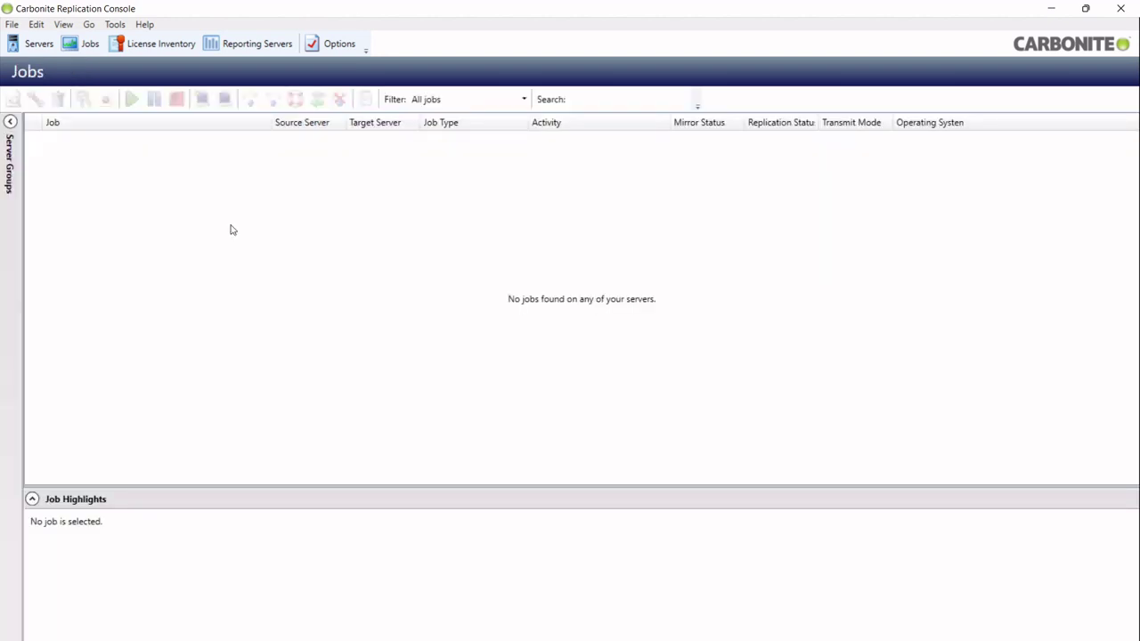
Select the new migration job row to display its Job Highlights.
click(107, 138)
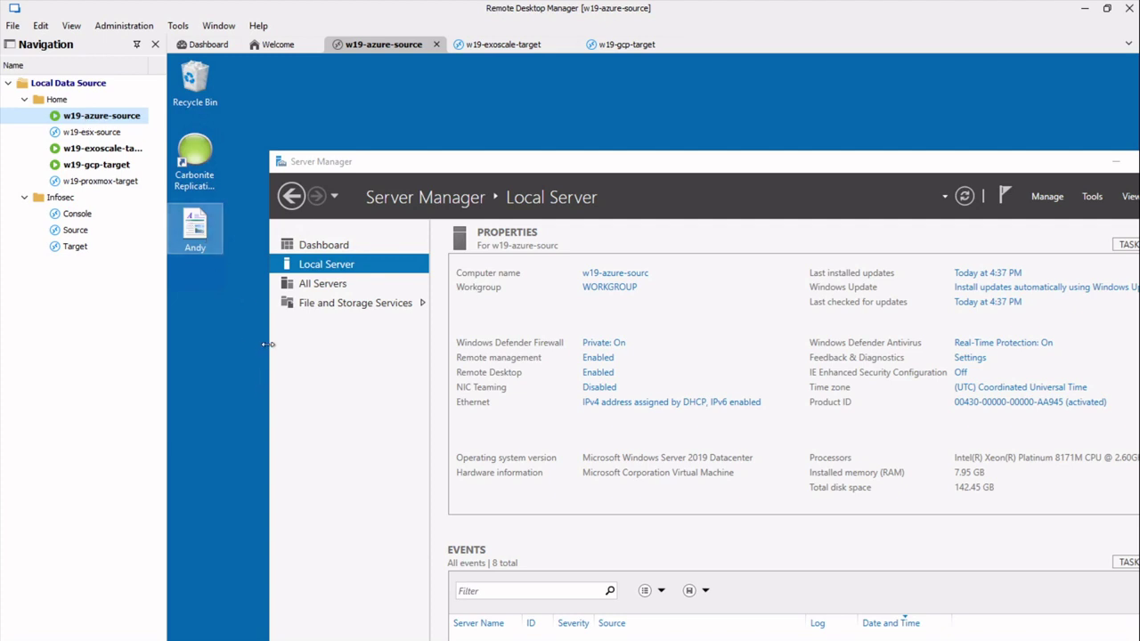
Rename the source desktop file to 'Exoscale'.
key(F2)
text(Exoscale)
key(Return)
Show the w19-exoscale-target session's desktop with Server Manager minimized.
click(90, 150)
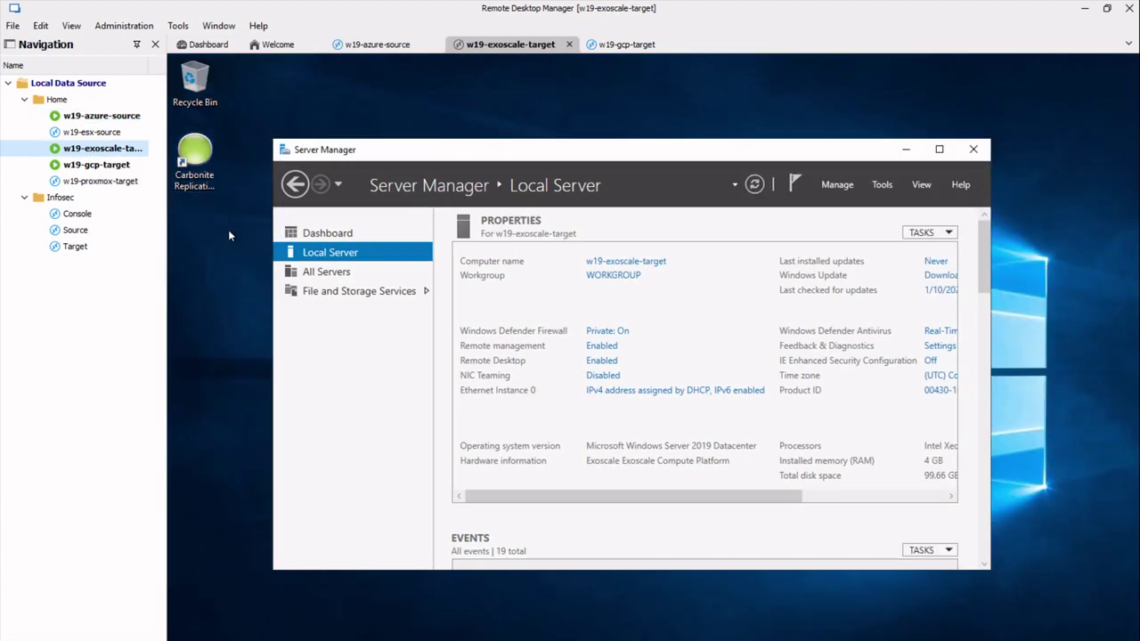
click(113, 116)
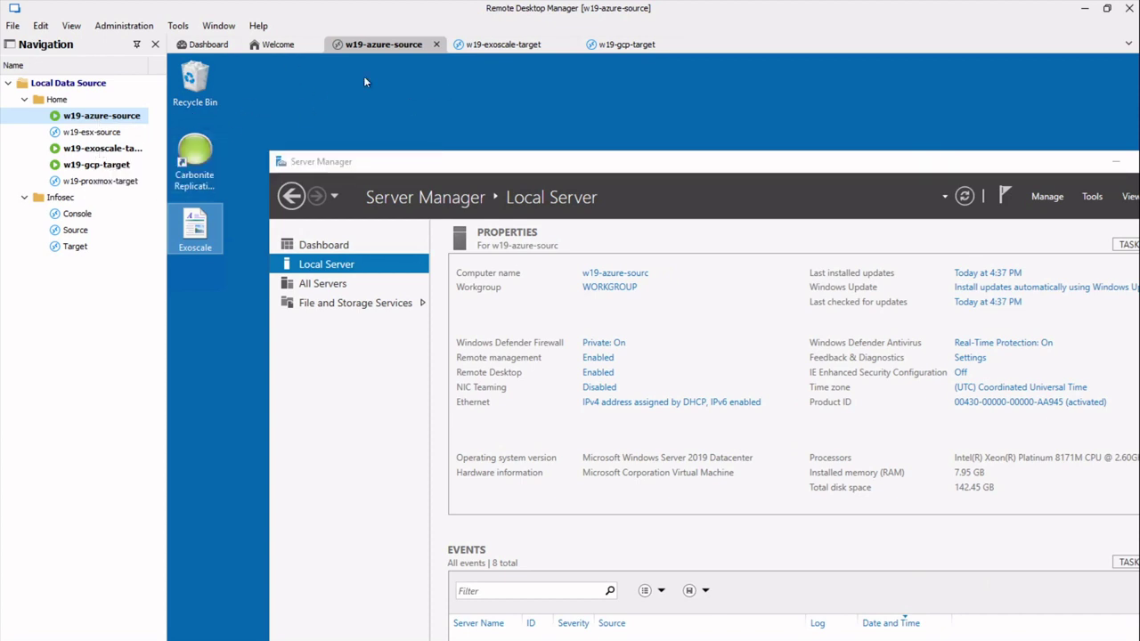
click(130, 149)
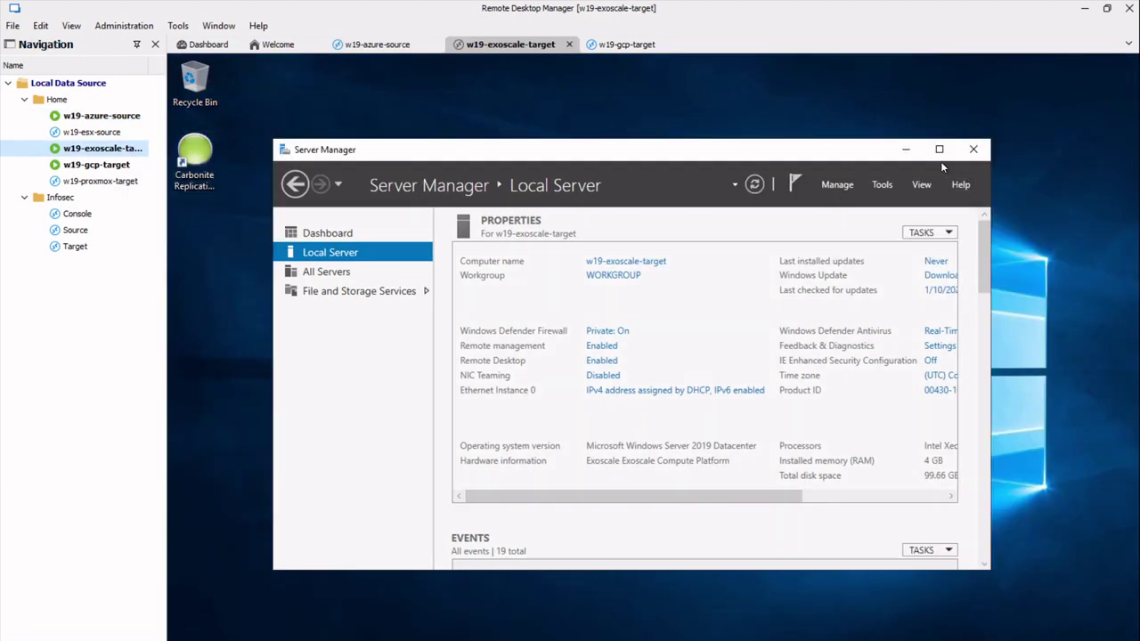
click(905, 149)
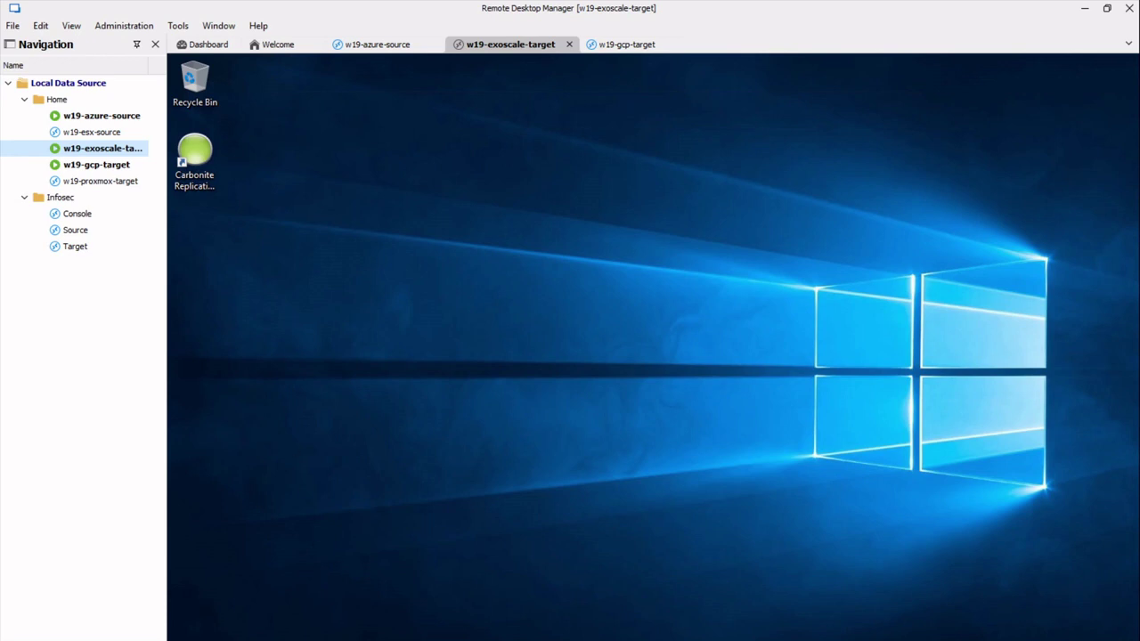
On the target, browse in File Explorer to C: > staging-SSM > Files > Users.
key(super+e)
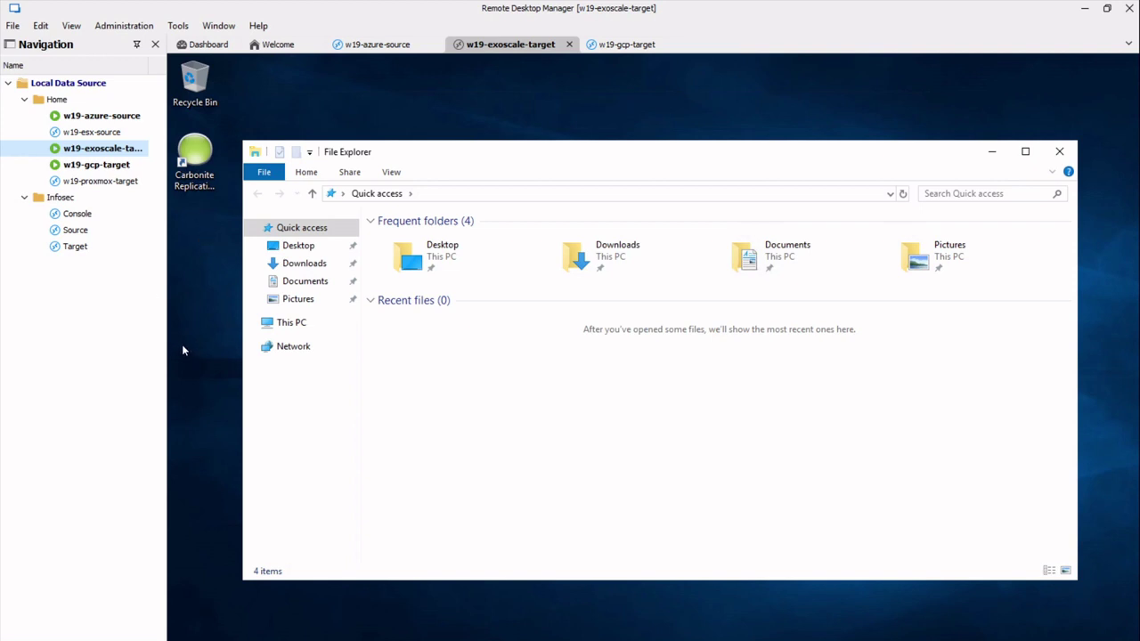
click(311, 328)
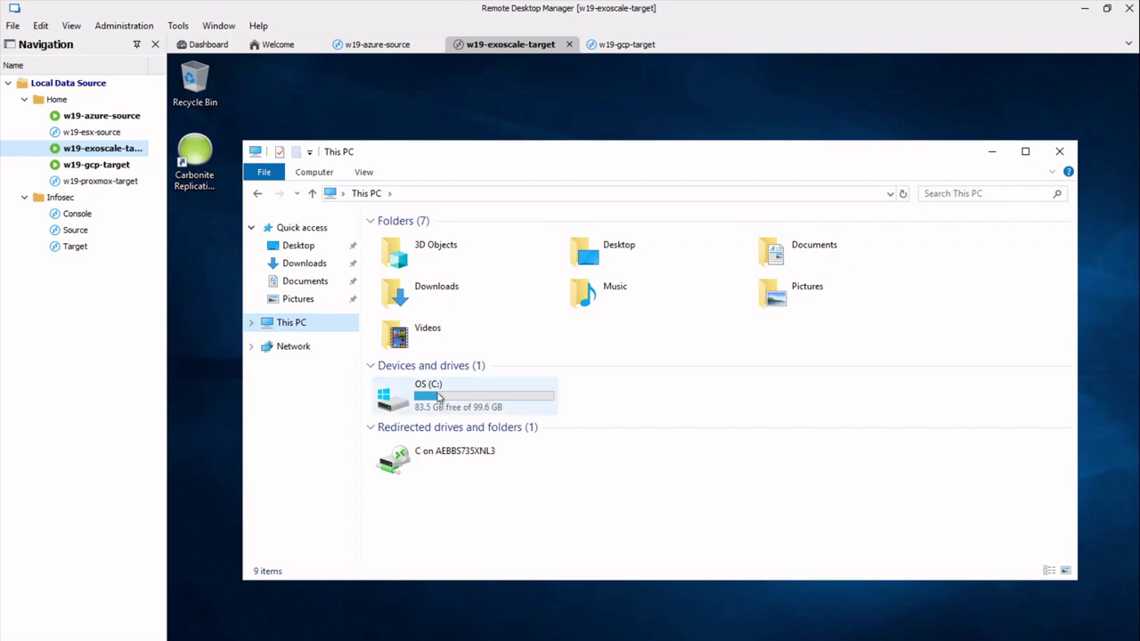
double_click(428, 403)
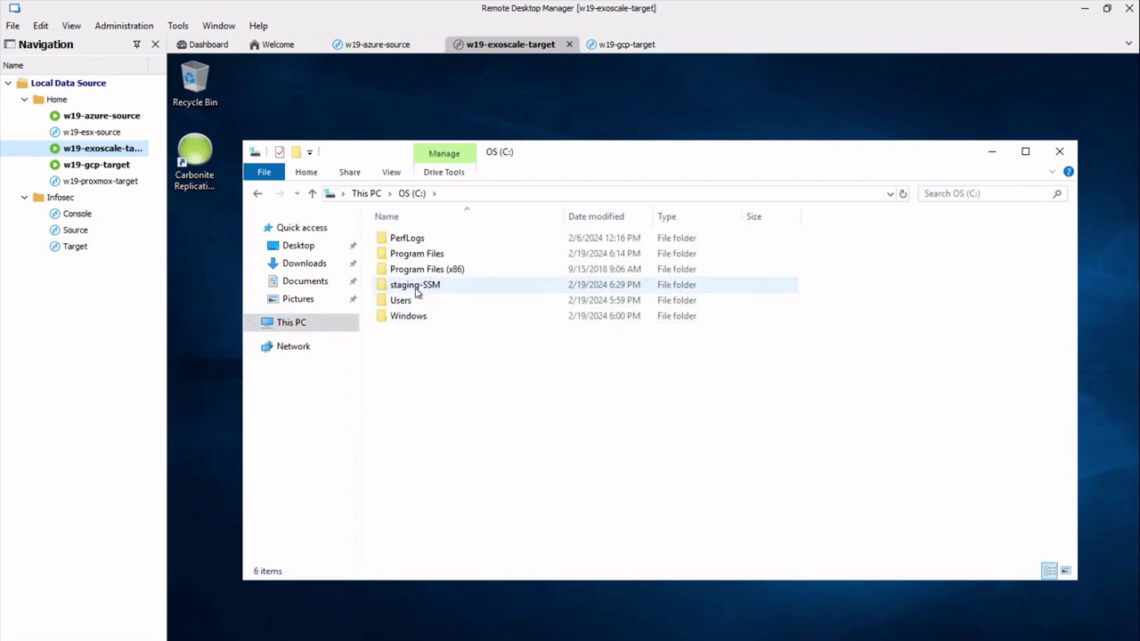
click(416, 287)
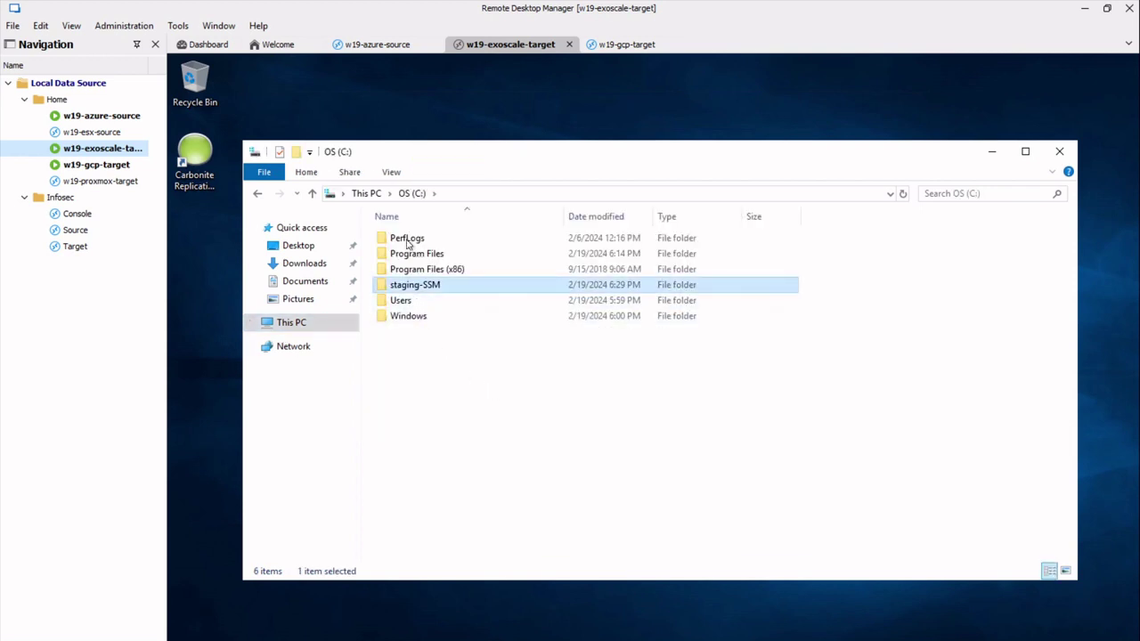
double_click(415, 284)
double_click(398, 239)
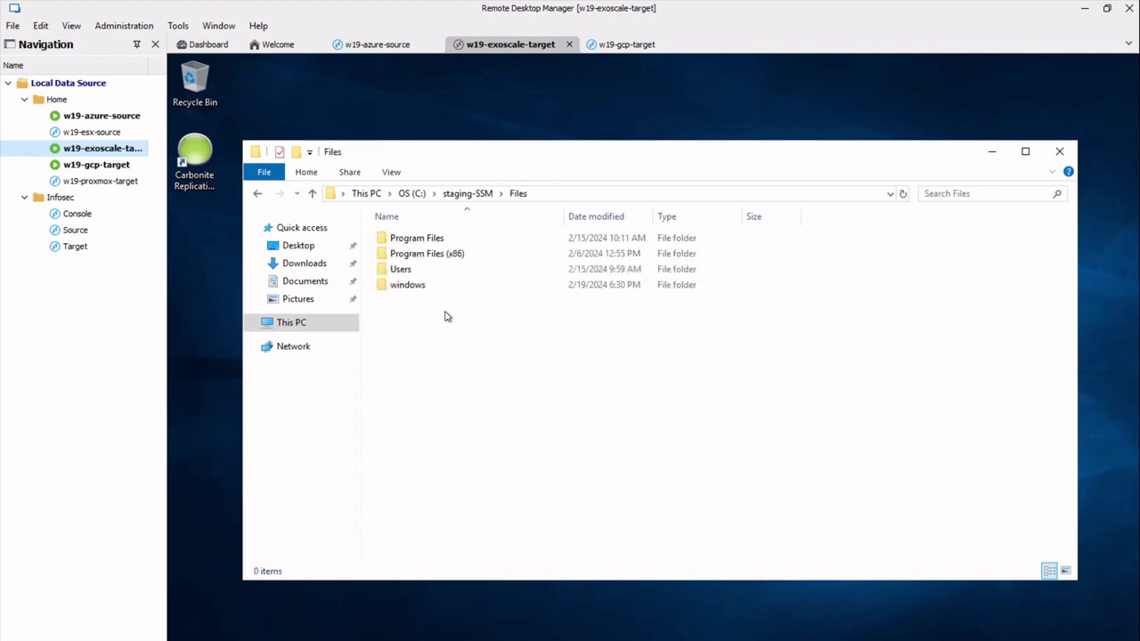
click(416, 273)
double_click(416, 274)
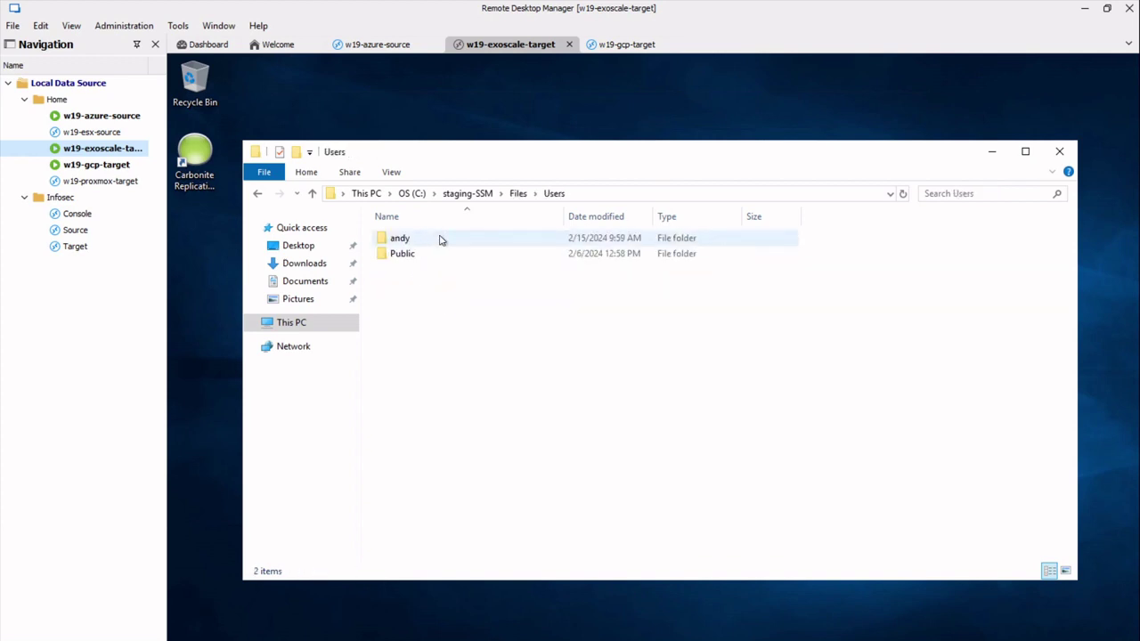
Reach the user's staged Desktop folder, select the replicated Exoscale file, then return to w19-azure-source.
click(516, 193)
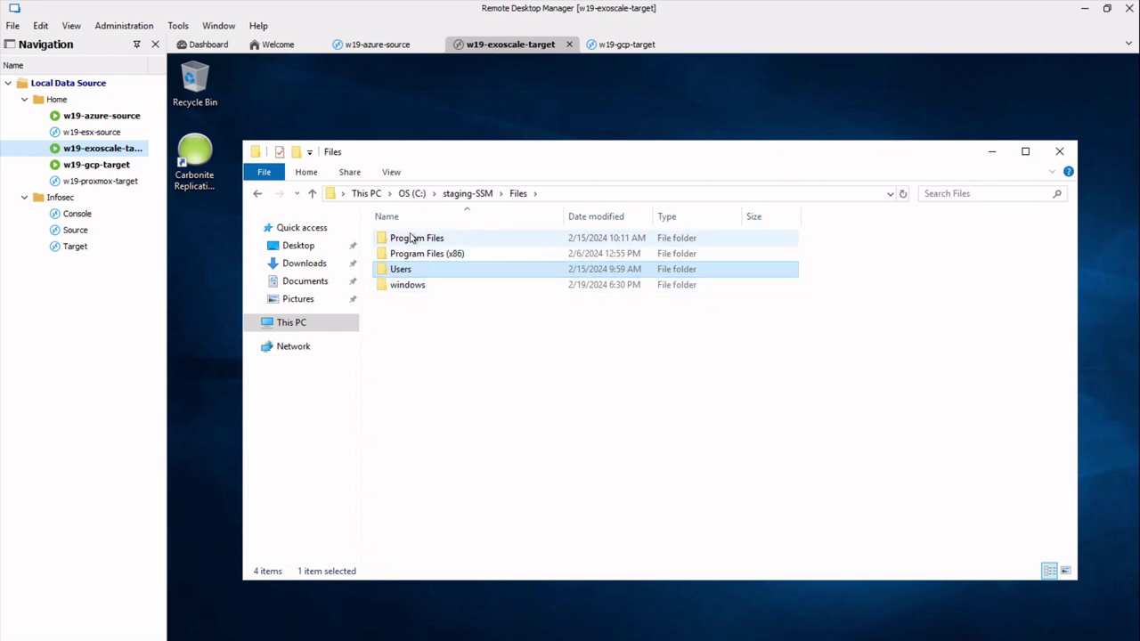
click(521, 194)
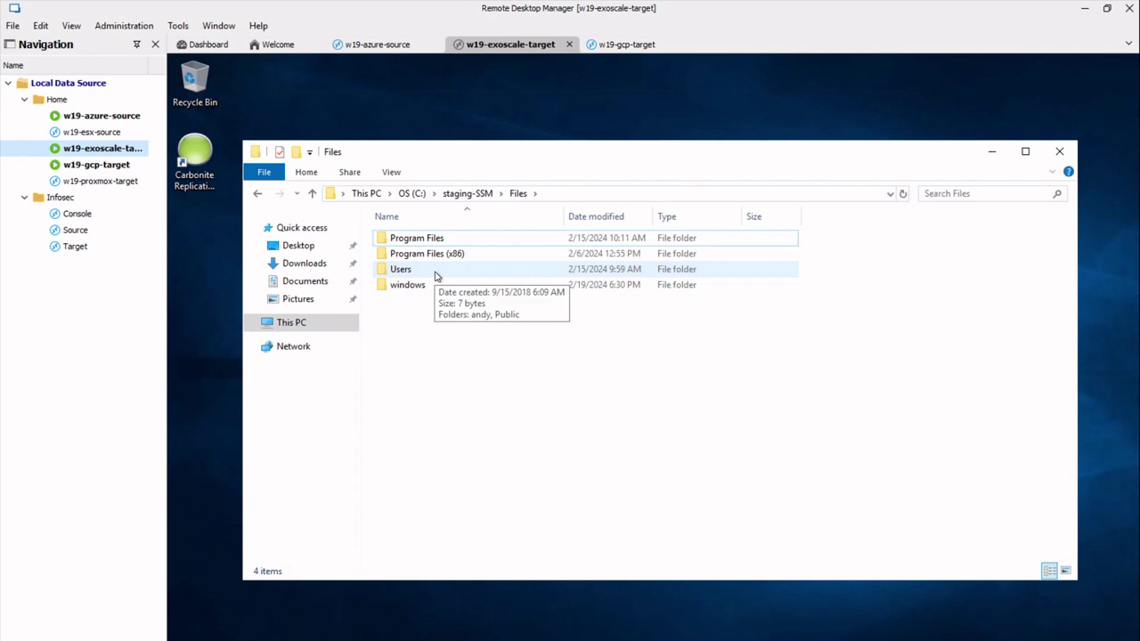
click(435, 275)
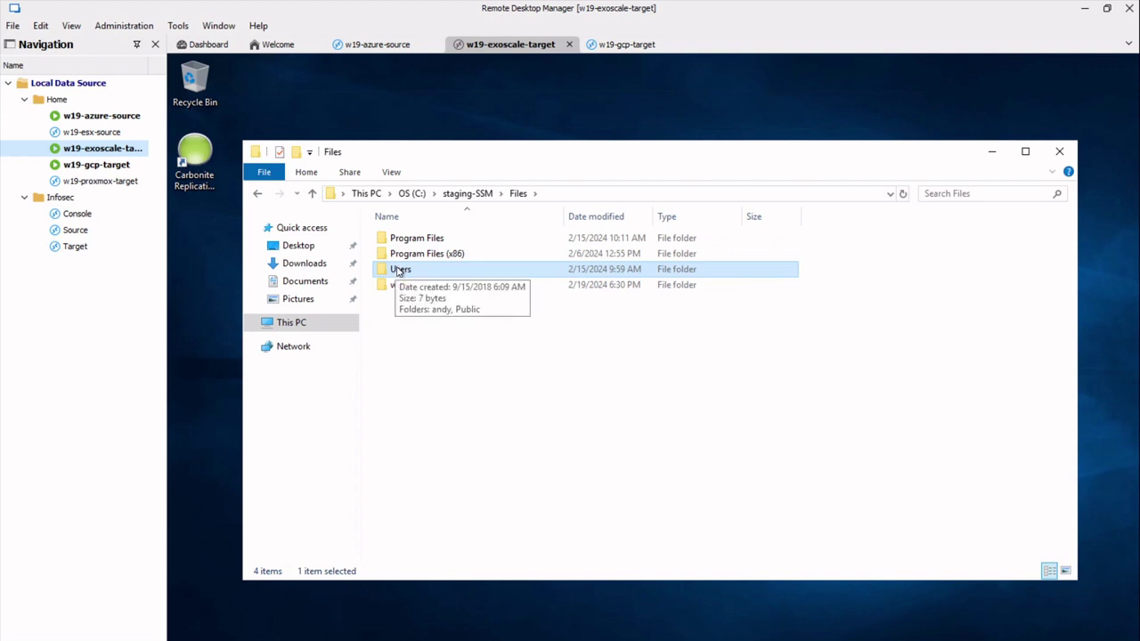
double_click(399, 269)
double_click(403, 241)
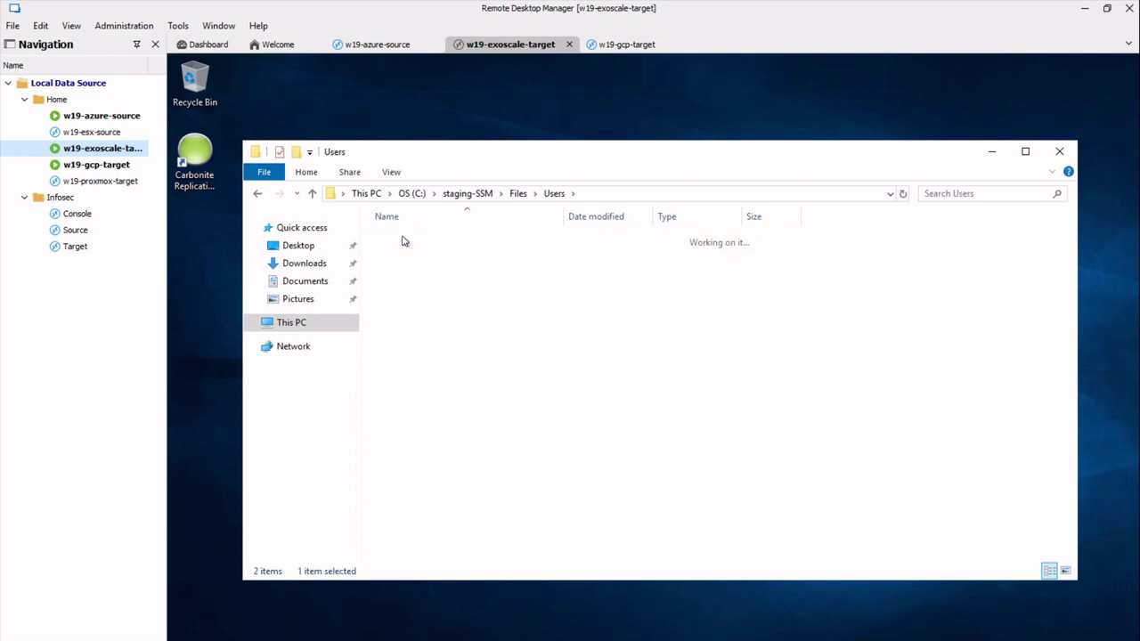
double_click(406, 269)
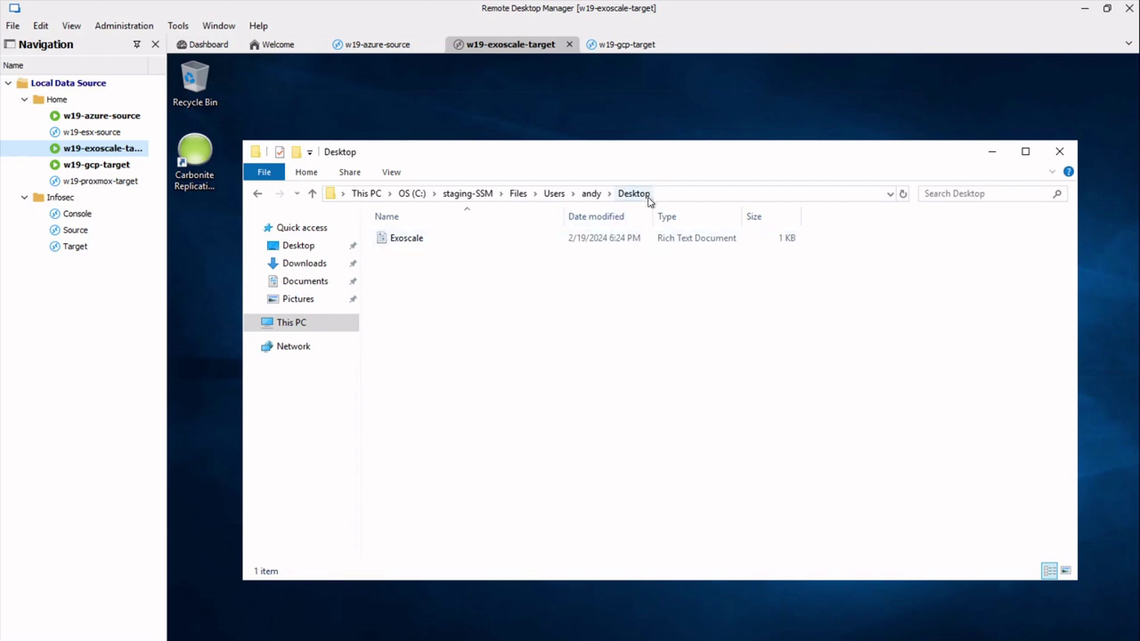
click(396, 242)
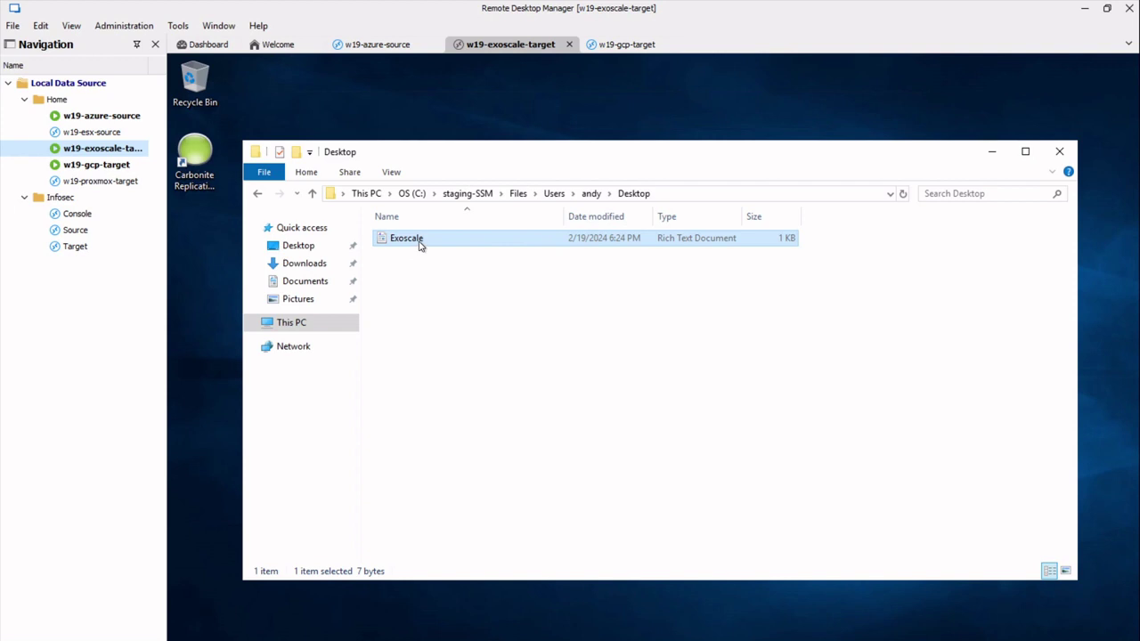
double_click(93, 117)
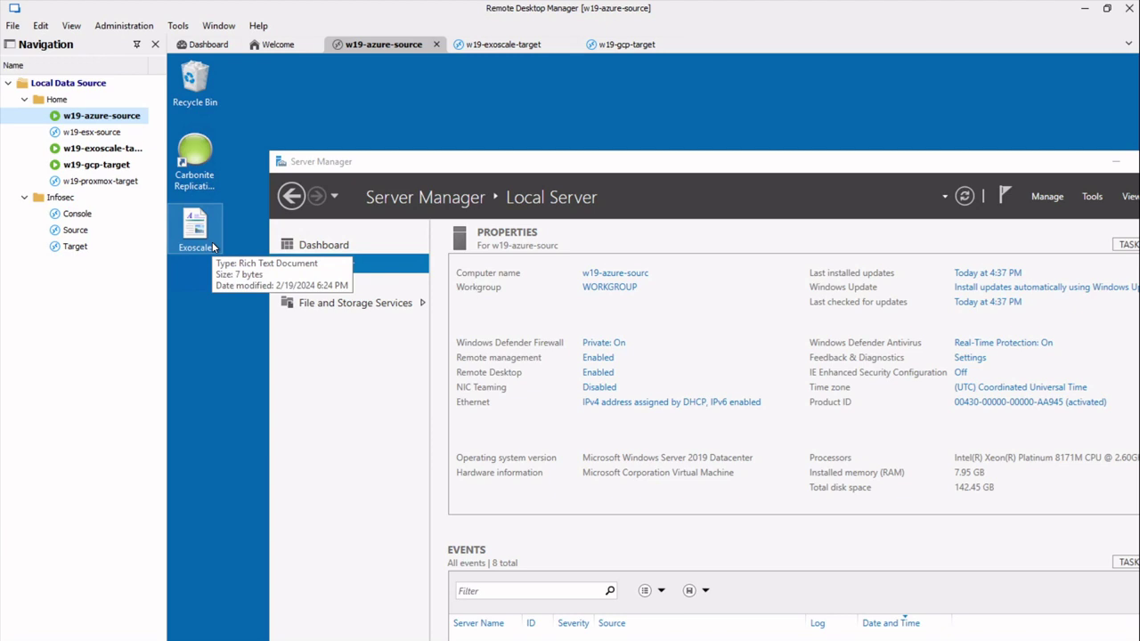
Open the Exoscale file from the source desktop in WordPad, maximize it, then close it.
double_click(212, 242)
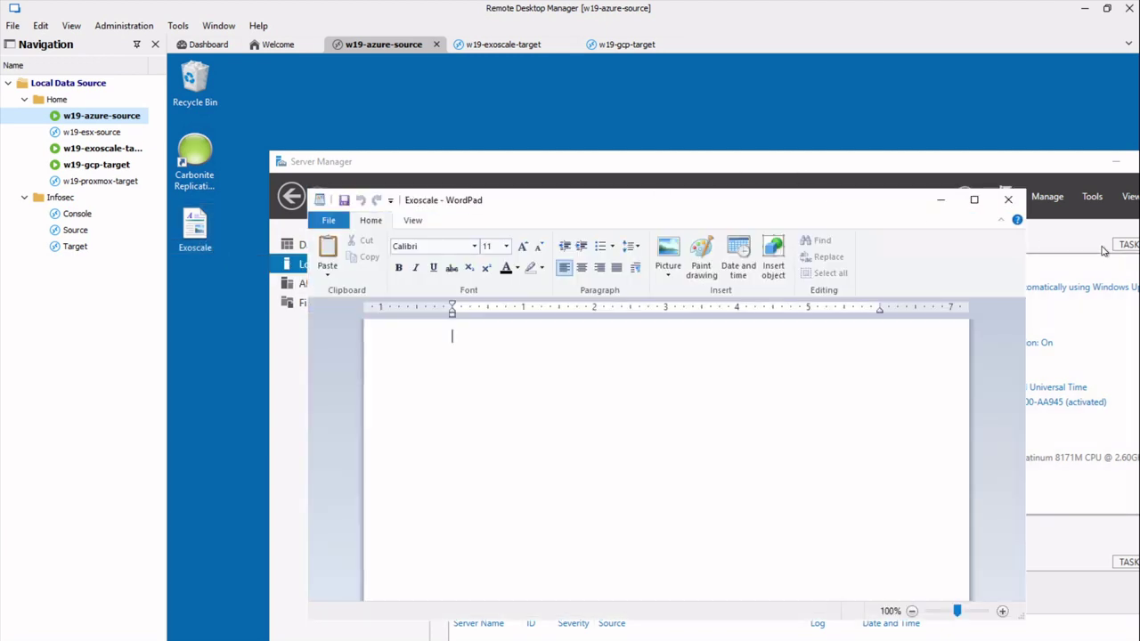
click(979, 200)
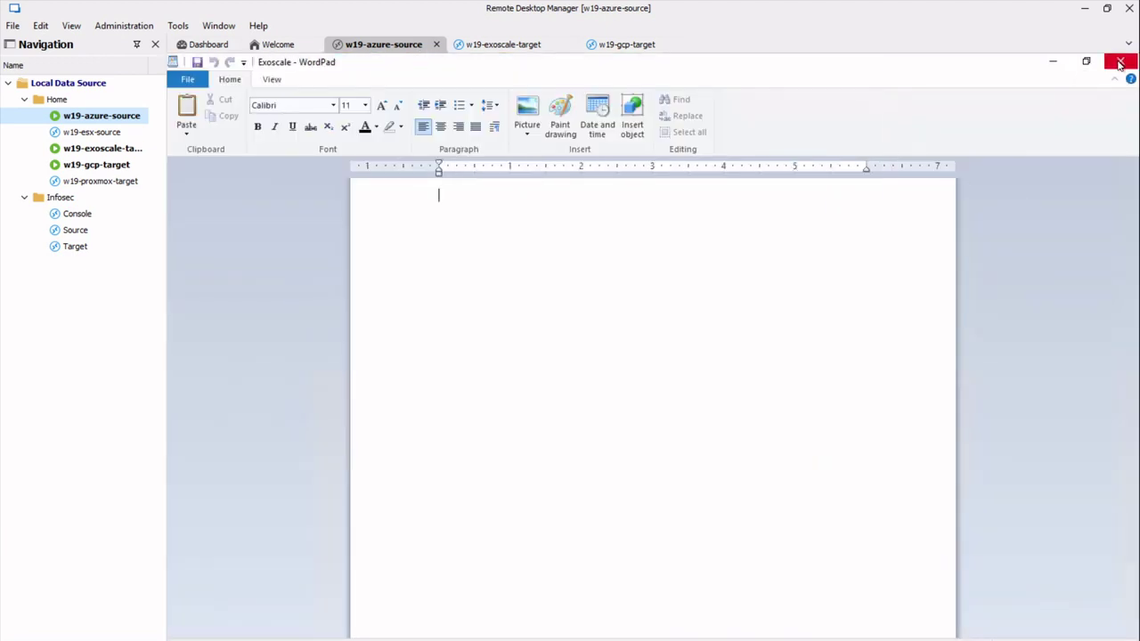
click(1120, 63)
Rename the source desktop file to Exoscale2 and switch to the w19-exoscale-target session.
click(195, 248)
key(End)
text(2)
key(Return)
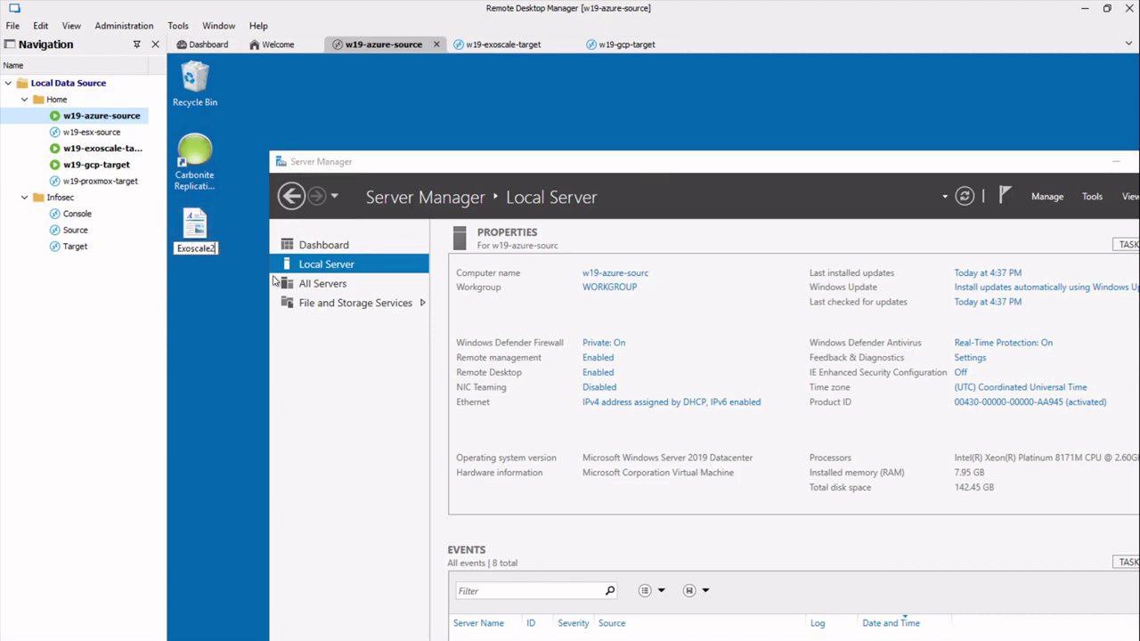
click(89, 148)
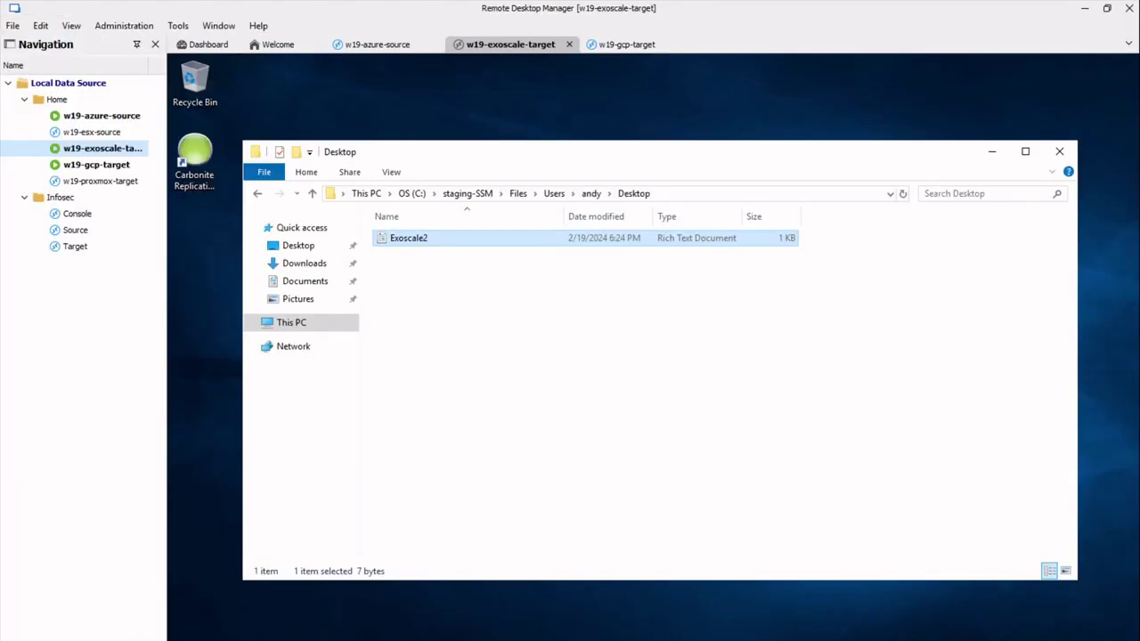
Switch to the w19-azure-source session and back to w19-exoscale-target.
click(93, 121)
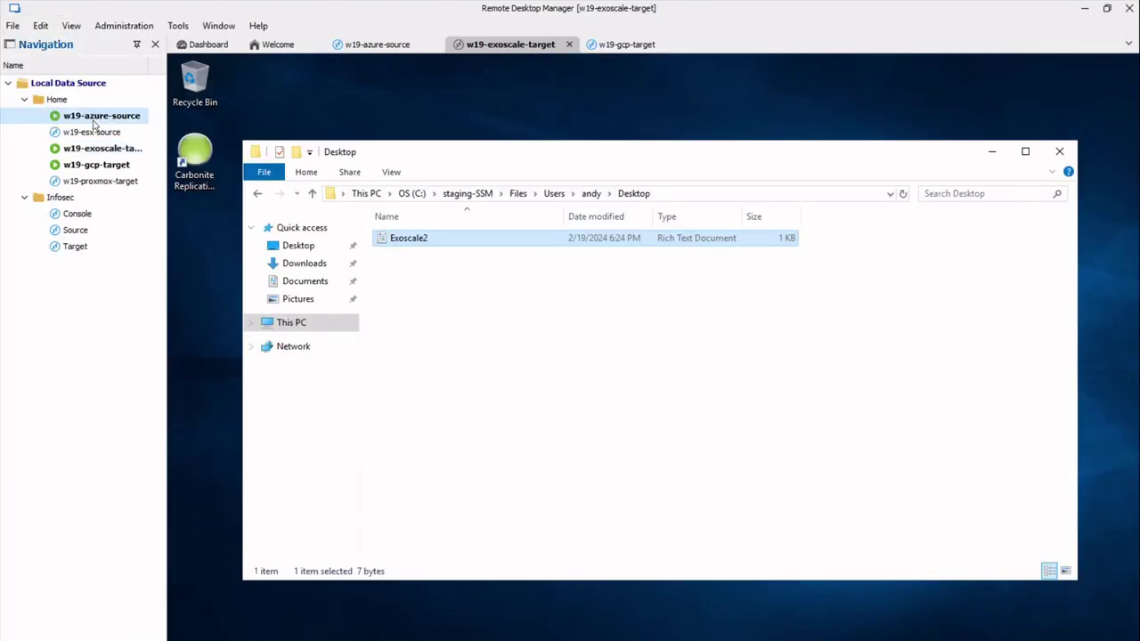
click(129, 153)
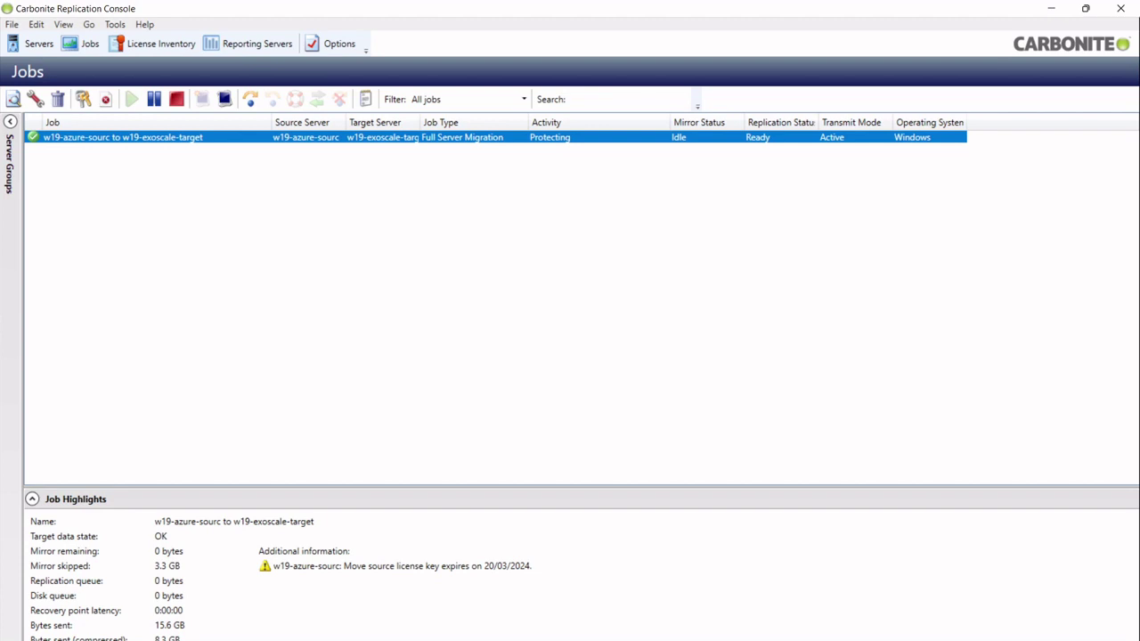
Cut over the w19-azure-sourc to w19-exoscale-target migration job to live data.
right_click(360, 143)
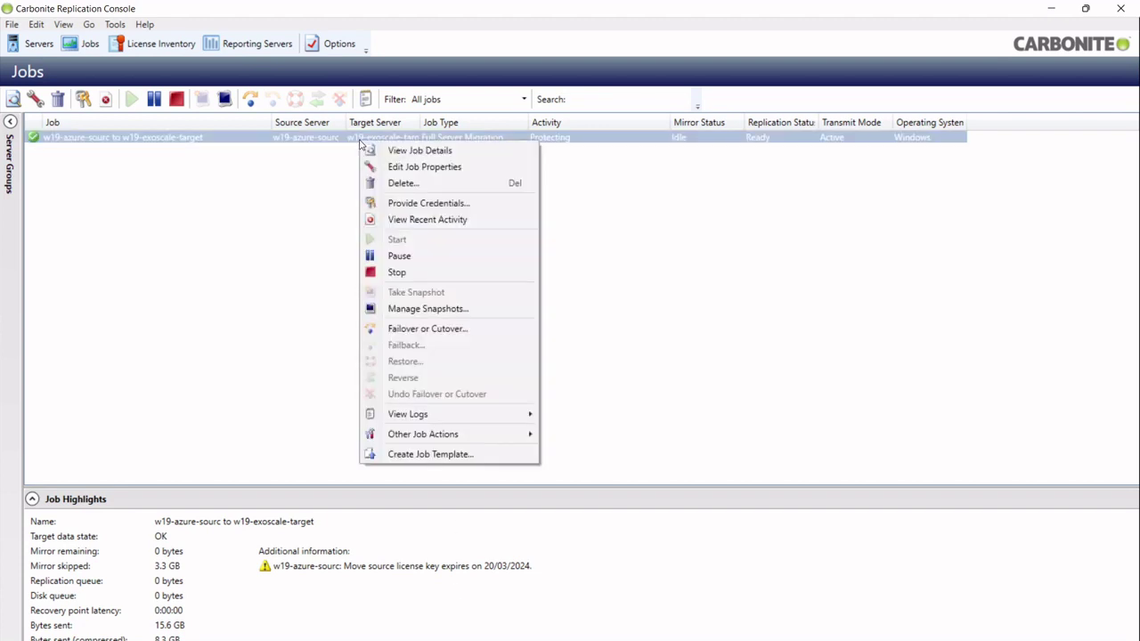
click(424, 329)
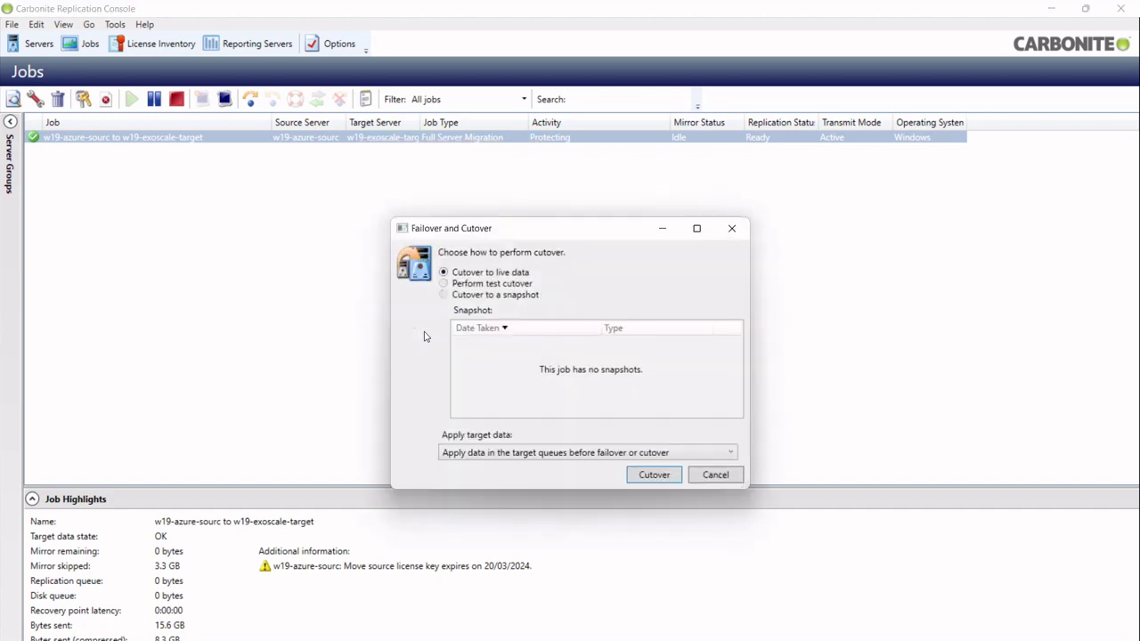
click(653, 475)
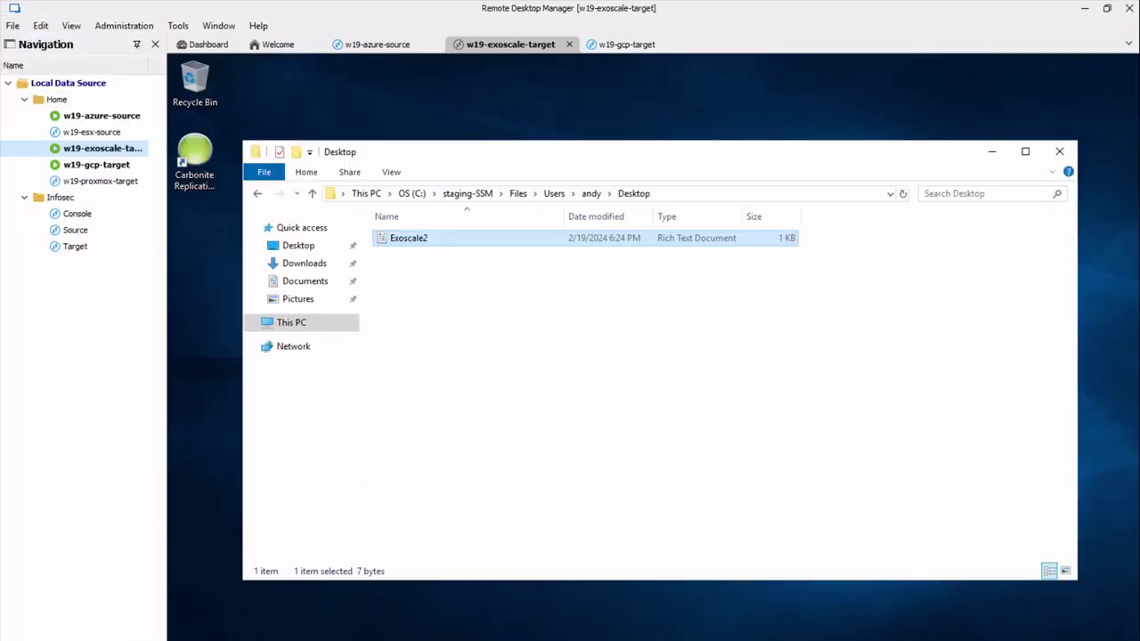
Check the dropped w19-azure-source session, then show that entry's Dashboard overview.
click(102, 116)
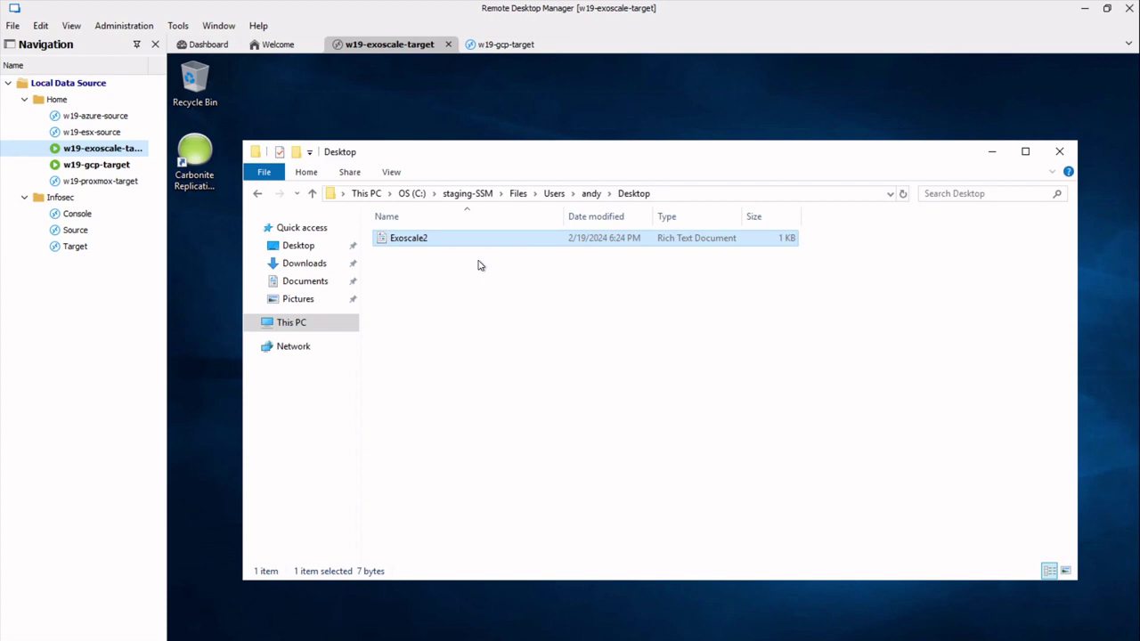
click(86, 122)
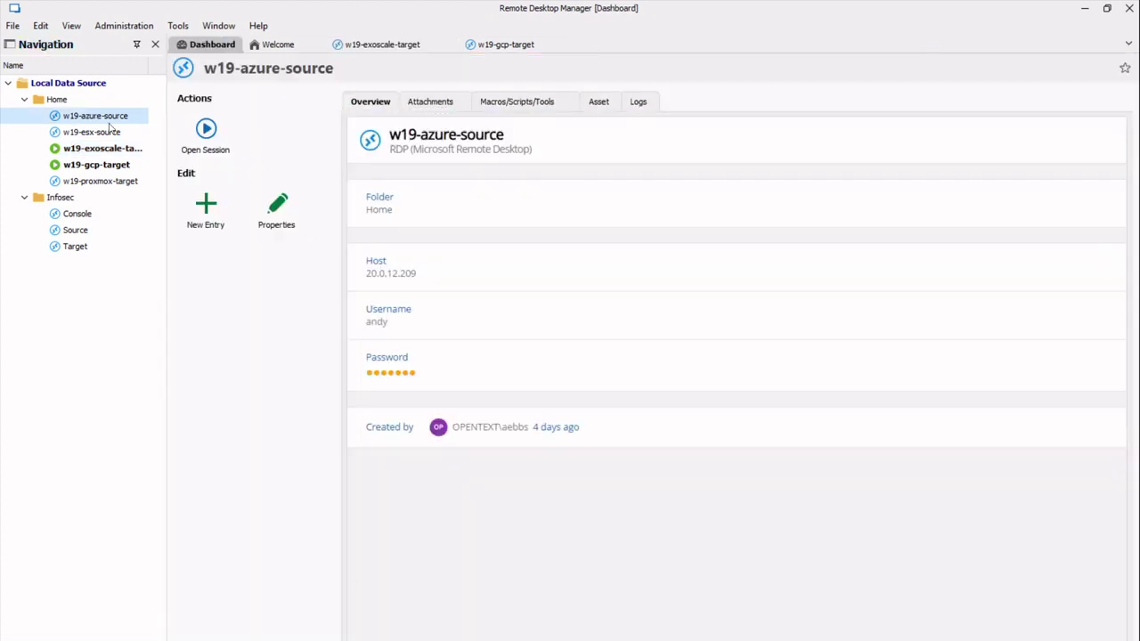
Select w19-exoscale-target in the Navigation tree while its session closes.
click(124, 148)
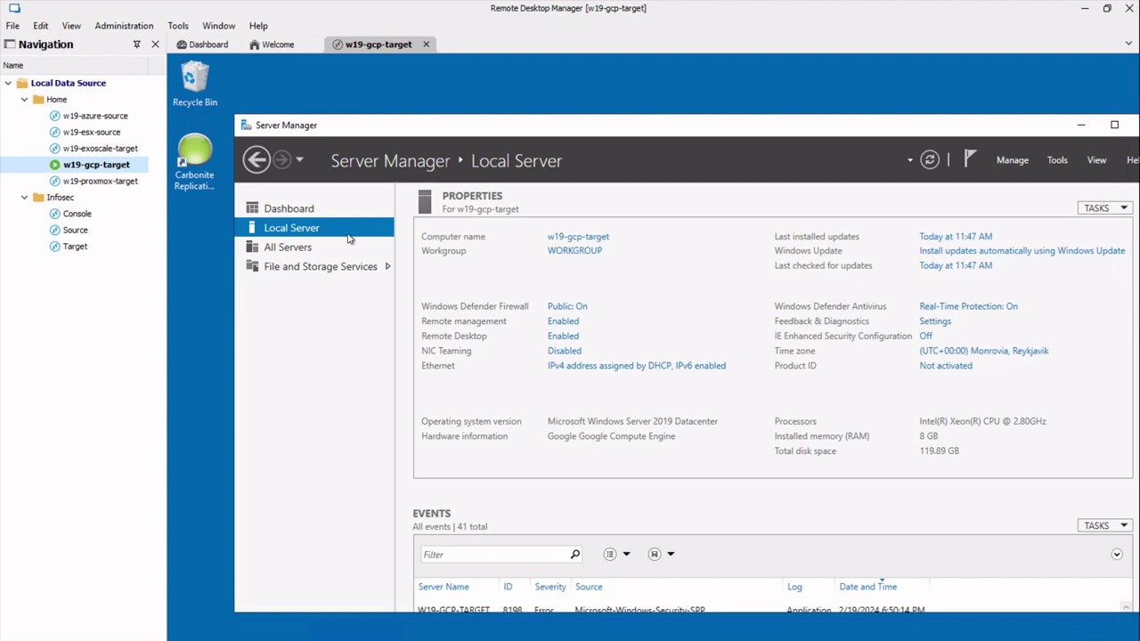
Open a remote session to w19-exoscale-target and submit the account password.
click(100, 150)
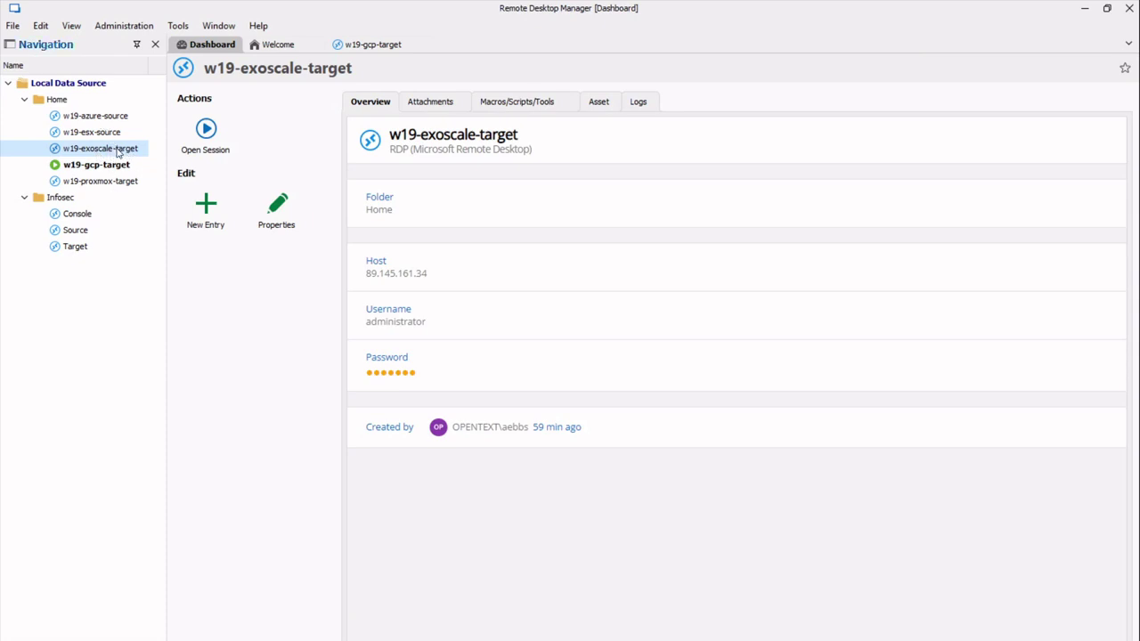
double_click(118, 151)
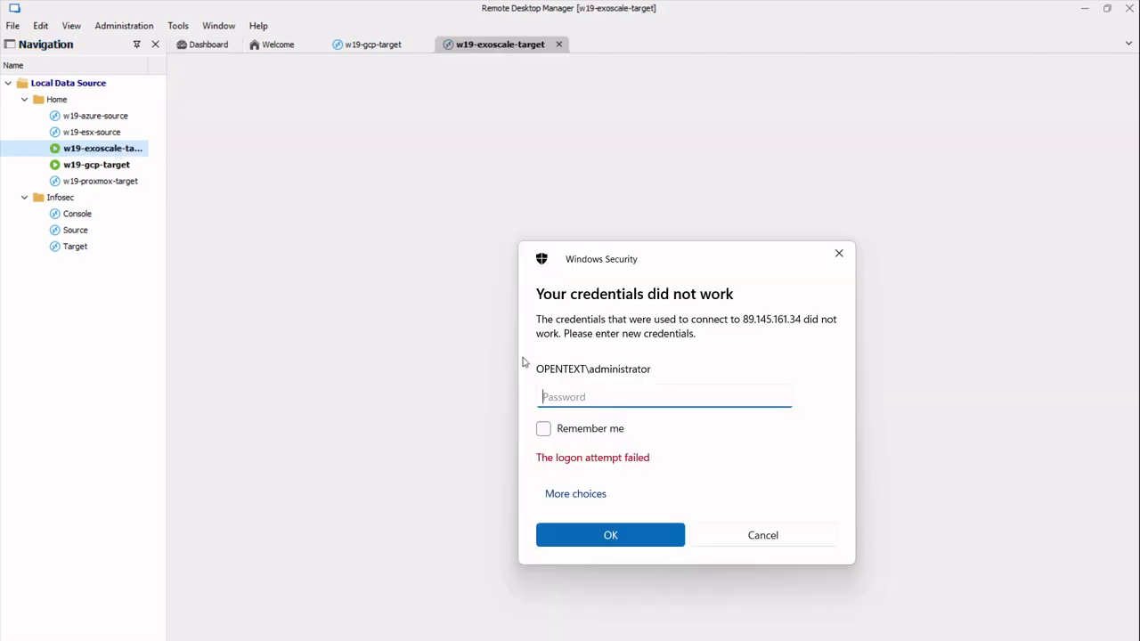
text(***************)
key(Return)
Sign in with a different account, entering its user name and password.
click(570, 495)
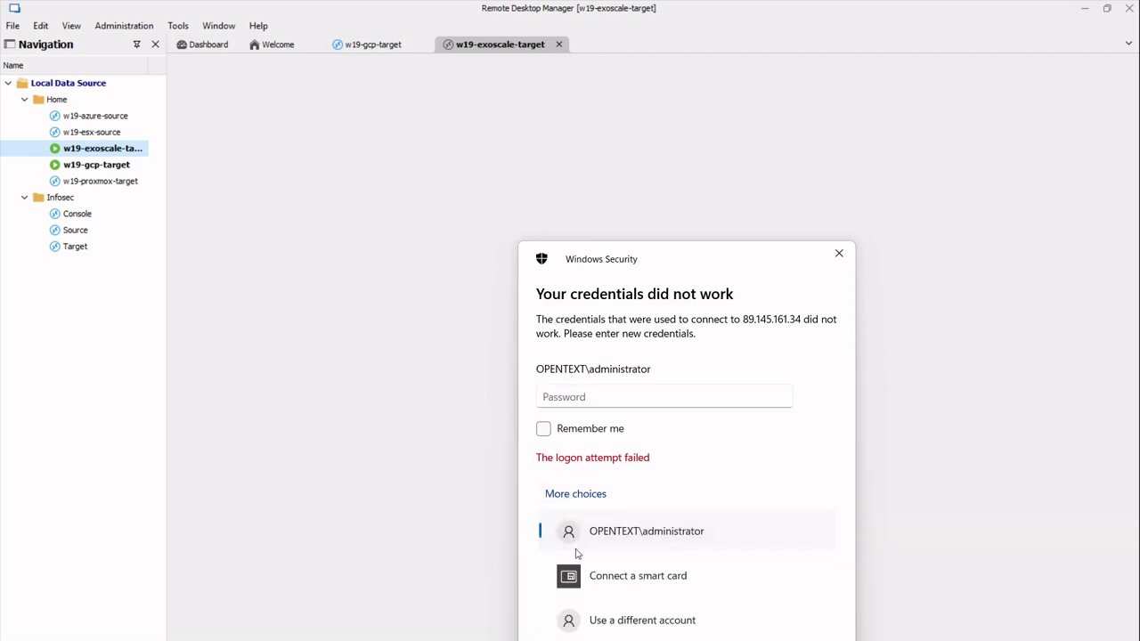
click(626, 618)
text(andy)
key(Tab)
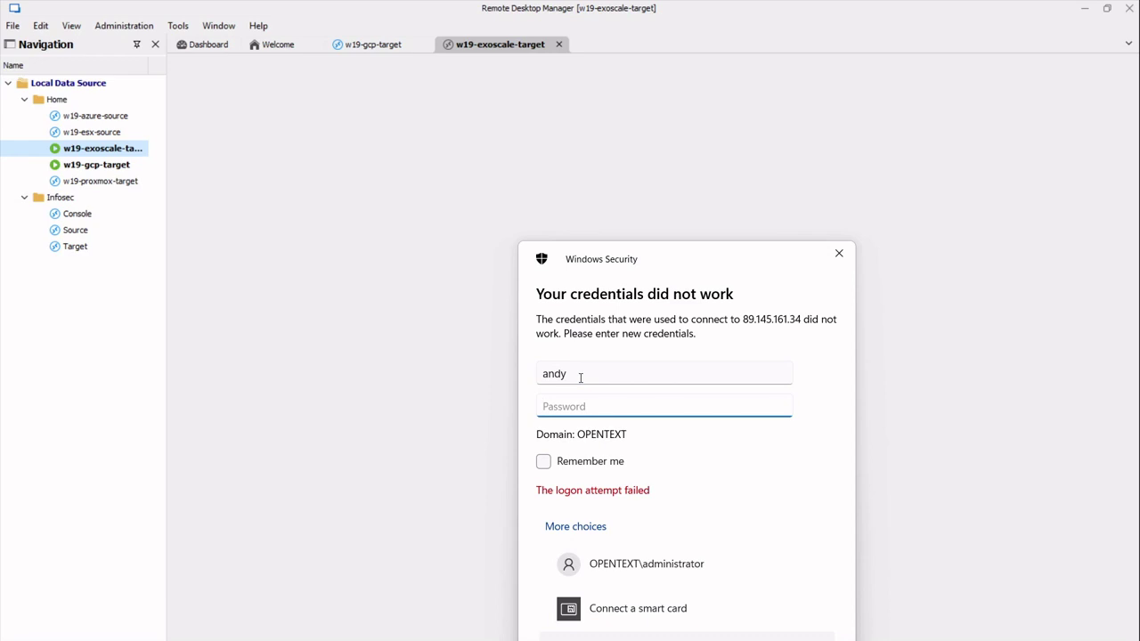
text(••••••••••••••••)
key(Return)
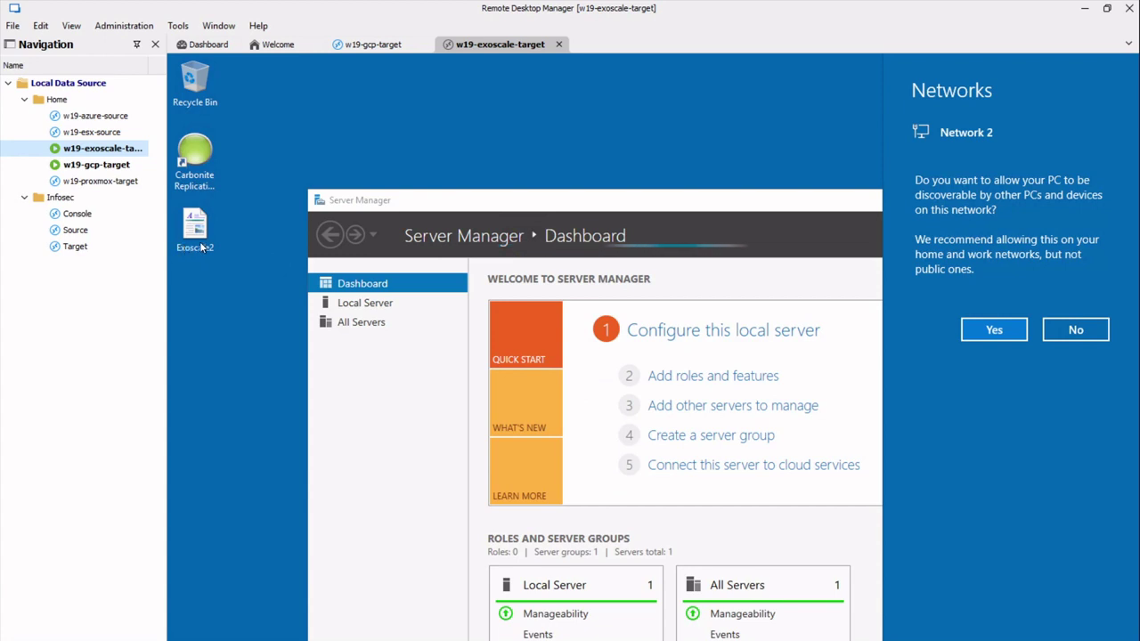
Allow network discovery, then view Local Server showing computer name w19-azure-sourc.
click(997, 332)
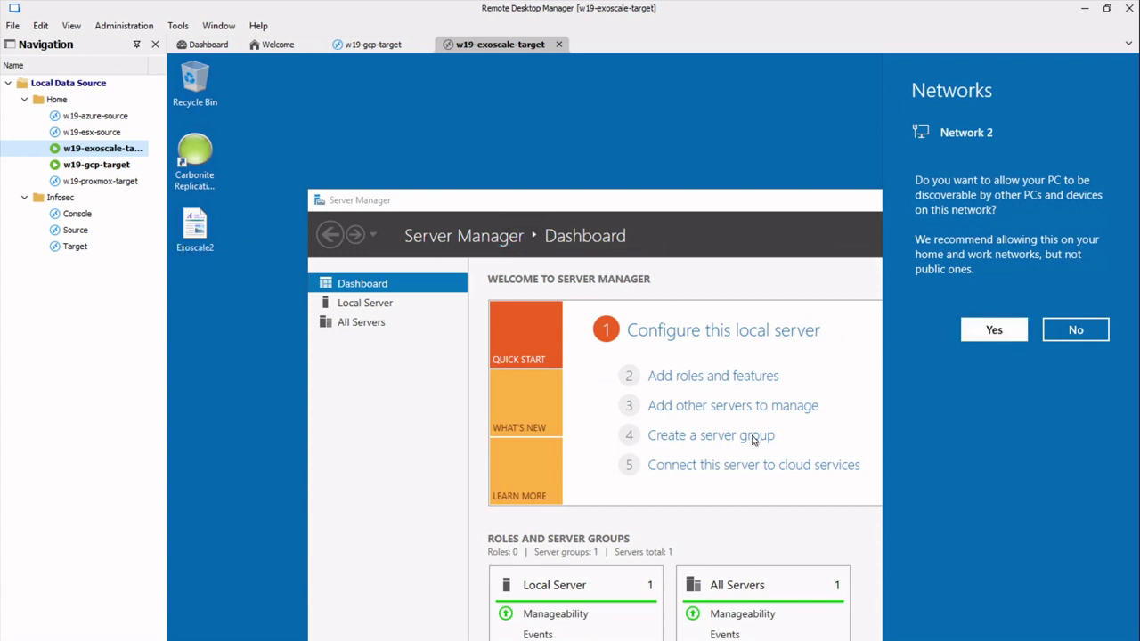
click(1020, 330)
click(389, 308)
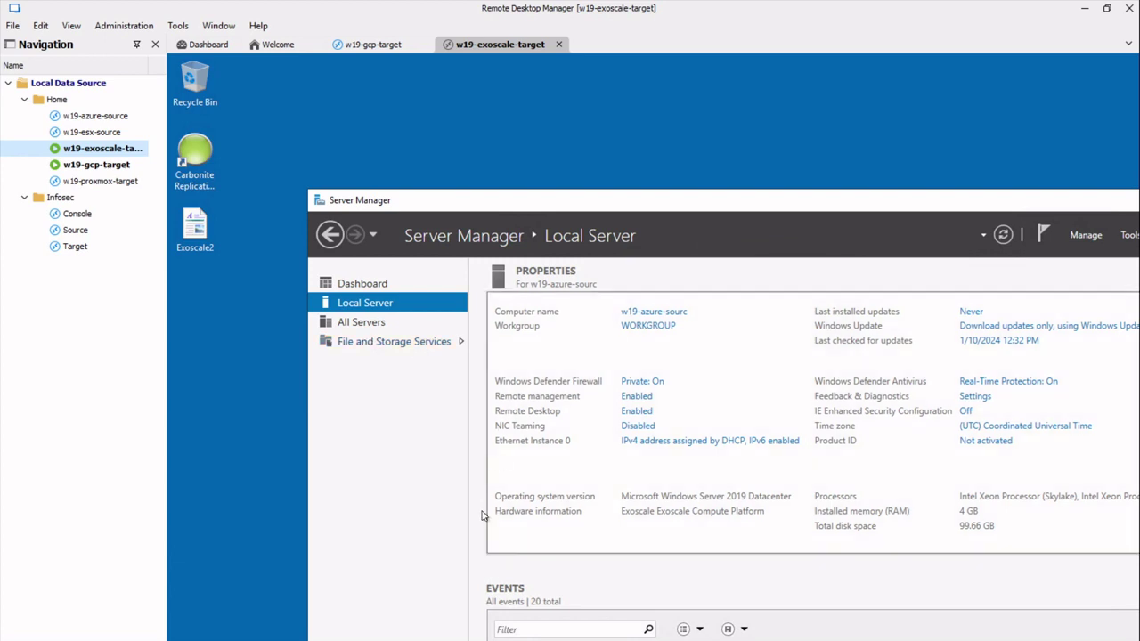
Acknowledge the temporary paging-file warning, close Performance Options, and minimize Server Manager on the Exoscale target.
drag(1043, 196, 882, 163)
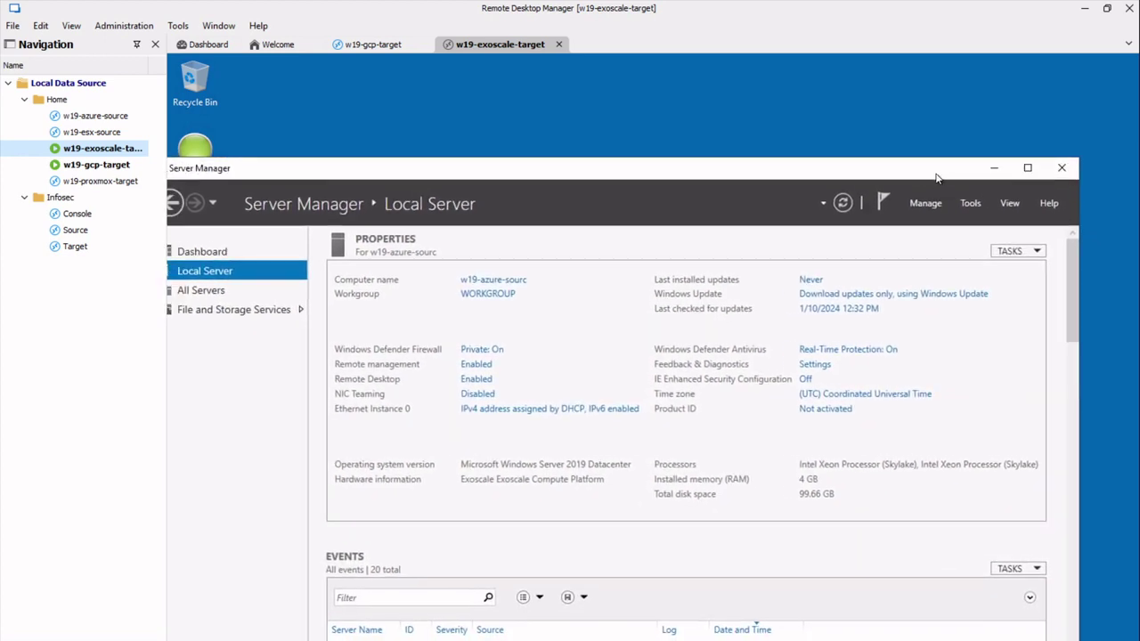
click(991, 165)
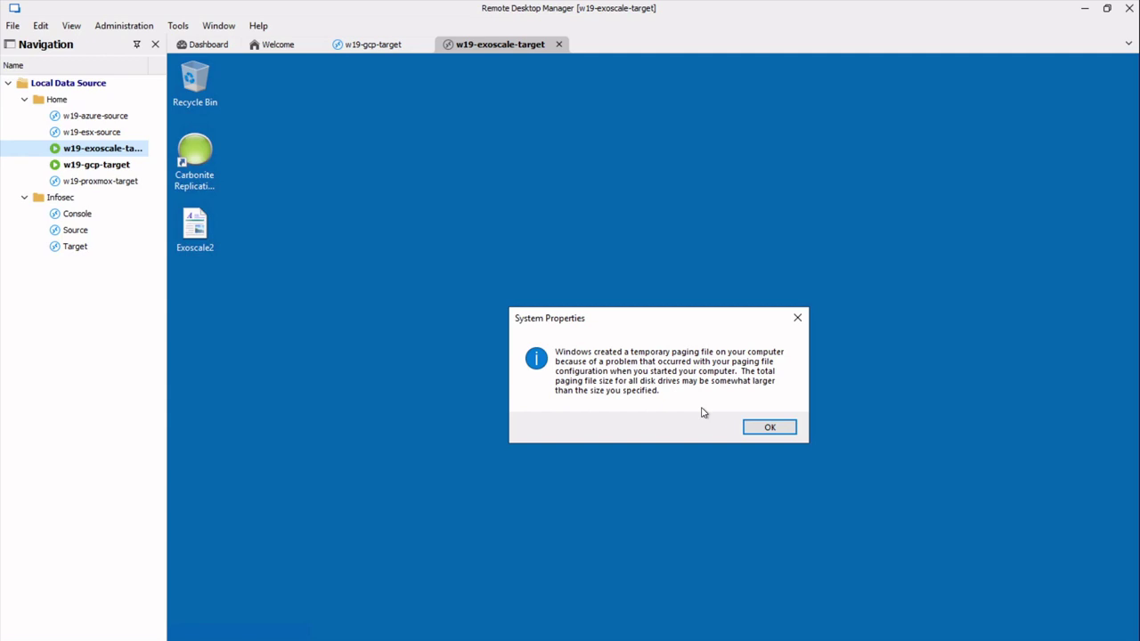
click(774, 428)
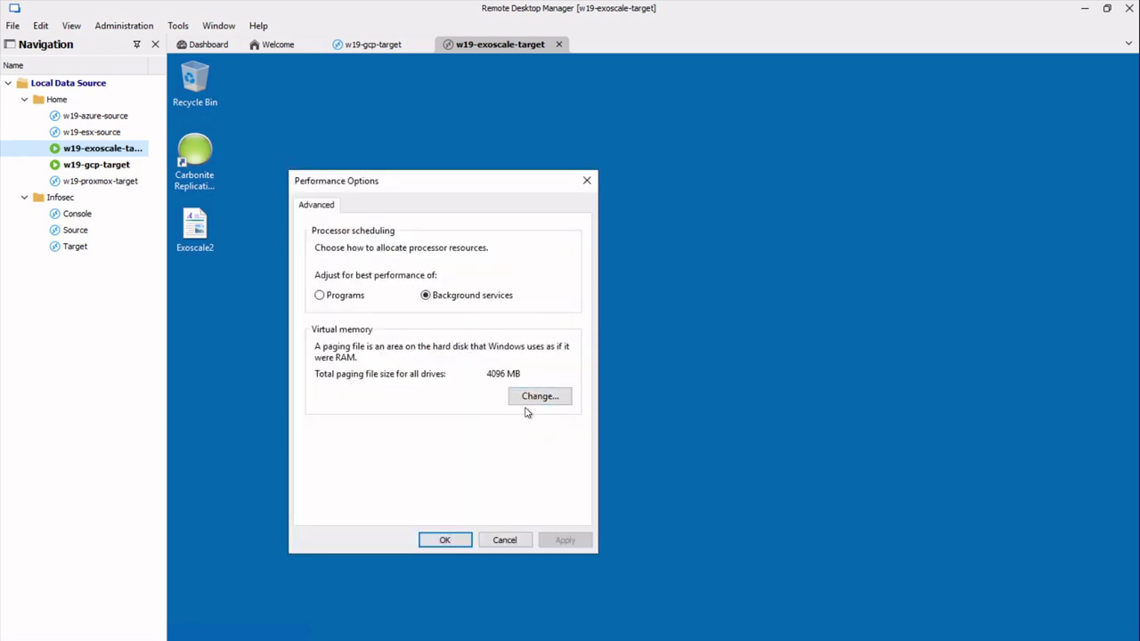
click(469, 540)
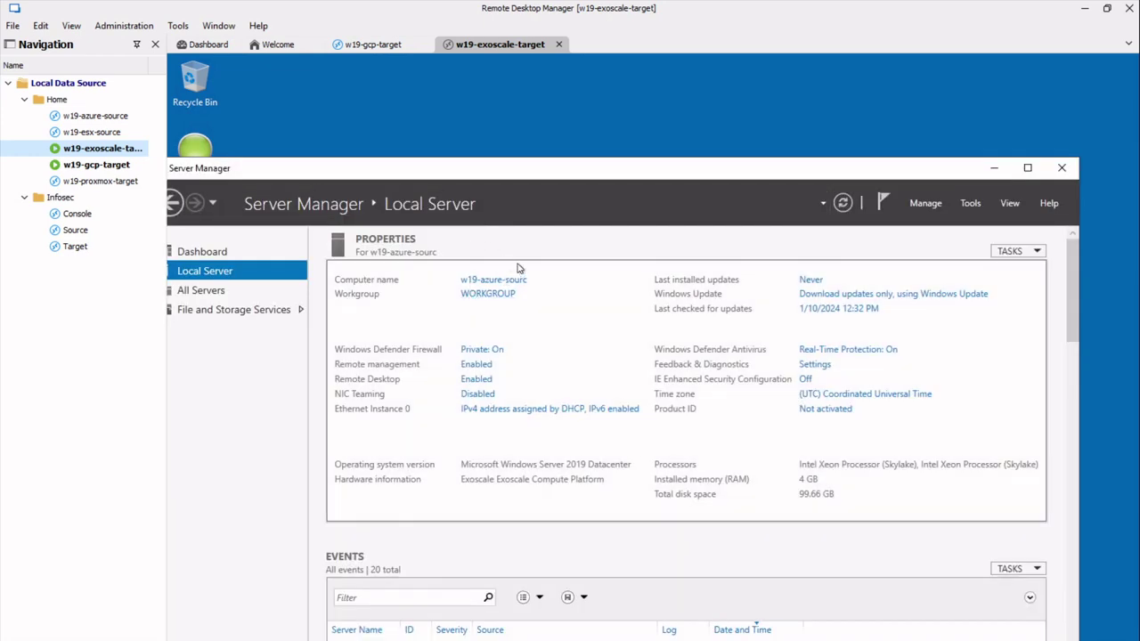
click(995, 168)
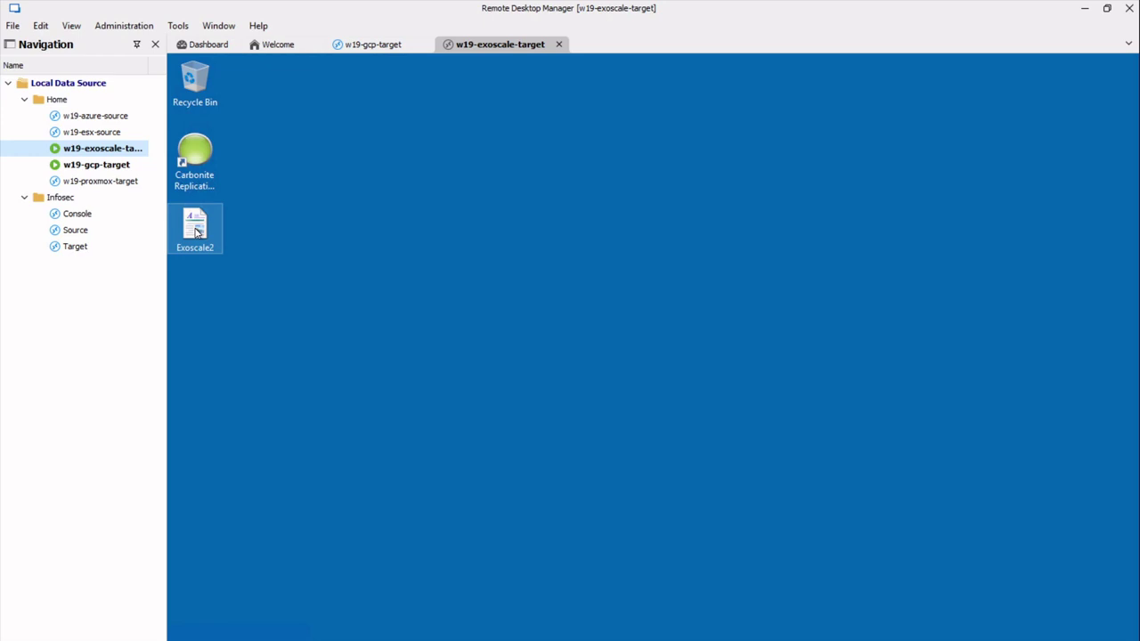
Open the Exoscale2 desktop file in WordPad on w19-exoscale-target and type an e-mail address into it.
double_click(197, 233)
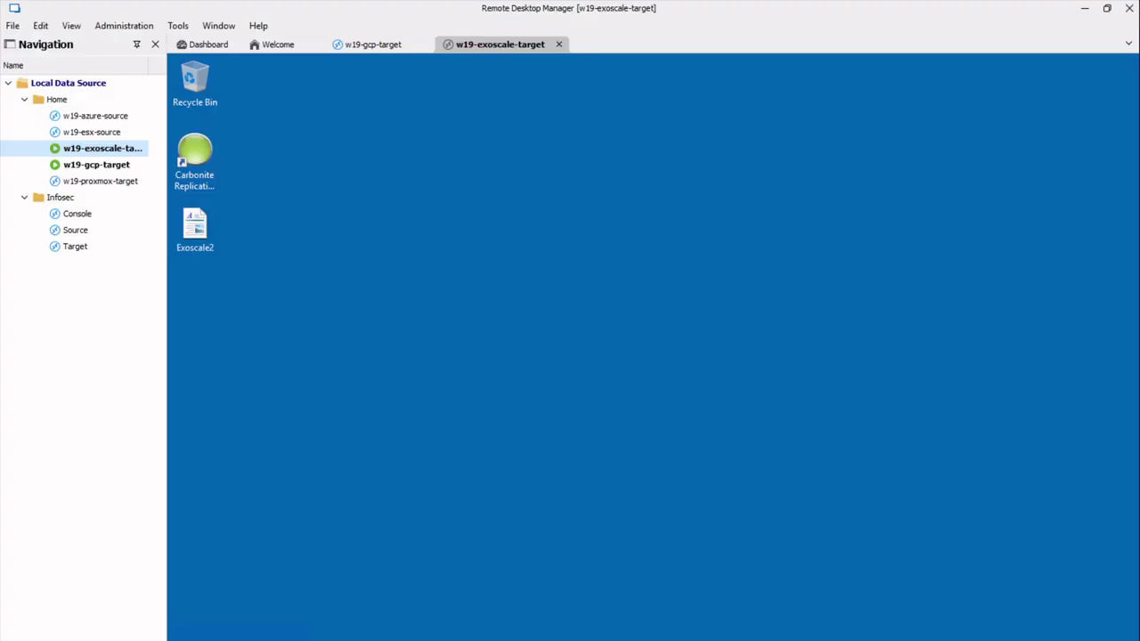
double_click(194, 230)
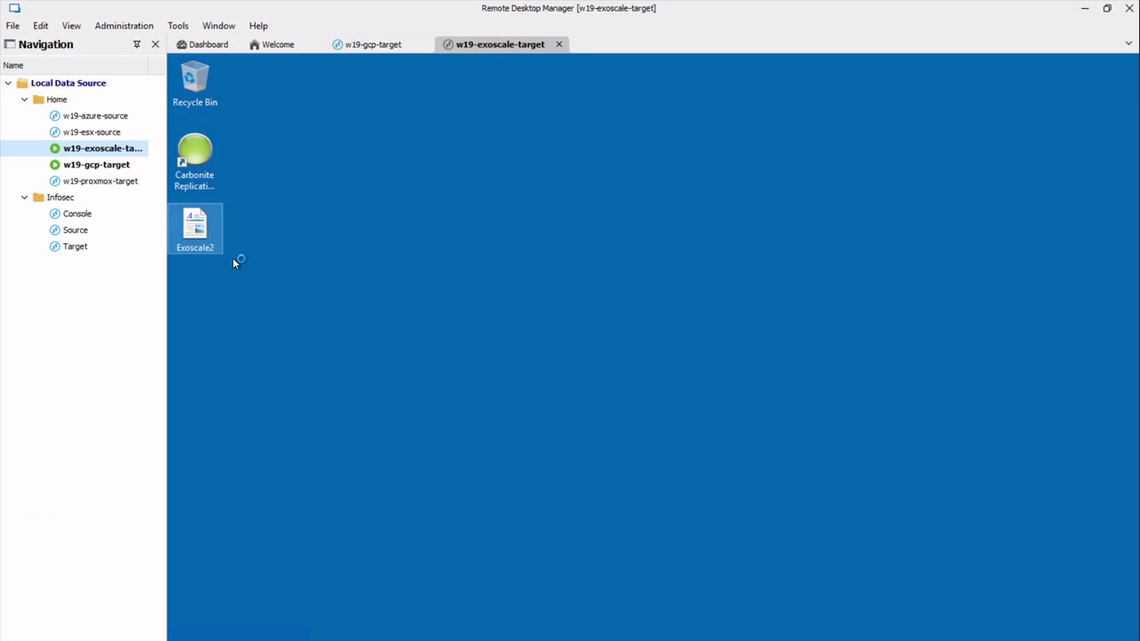
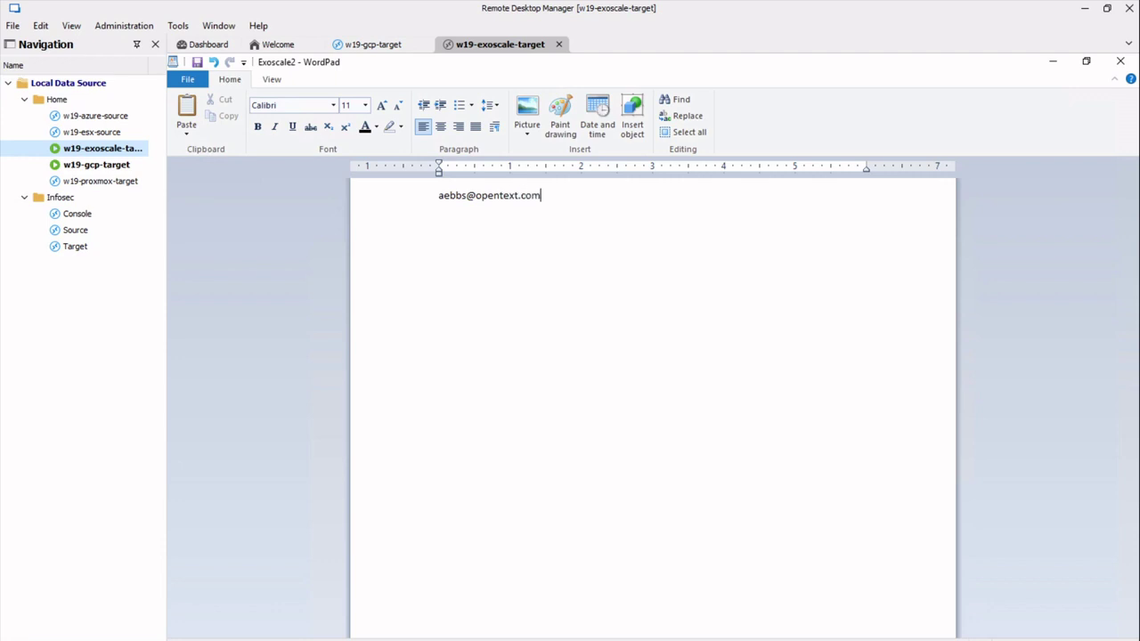